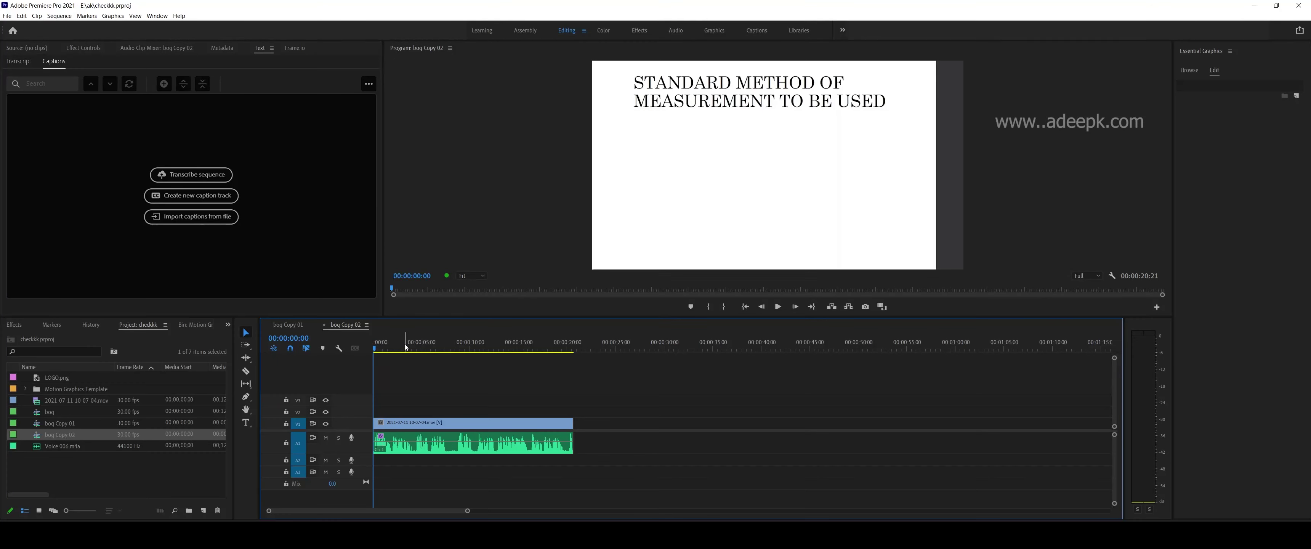
Step: Preview the opening seconds of the sequence and show the captions Text panel from the Window menu
{"action": "left_click_drag", "start_coordinate": [406, 347], "coordinate": [367, 363]}
{"action": "left_click", "coordinate": [162, 20]}
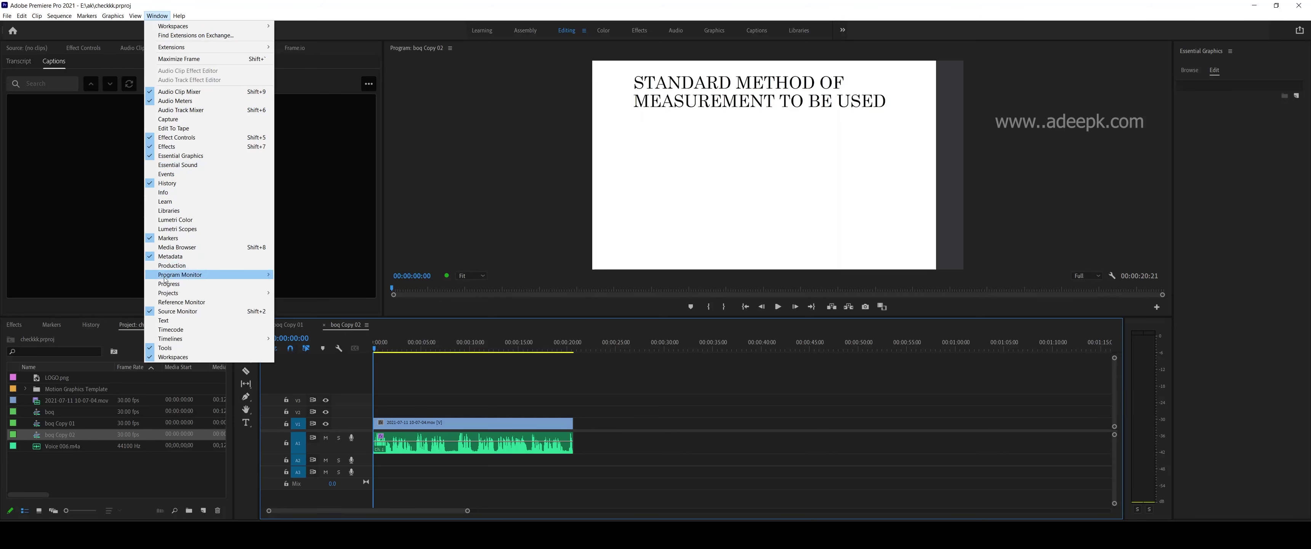
{"action": "left_click", "coordinate": [166, 322]}
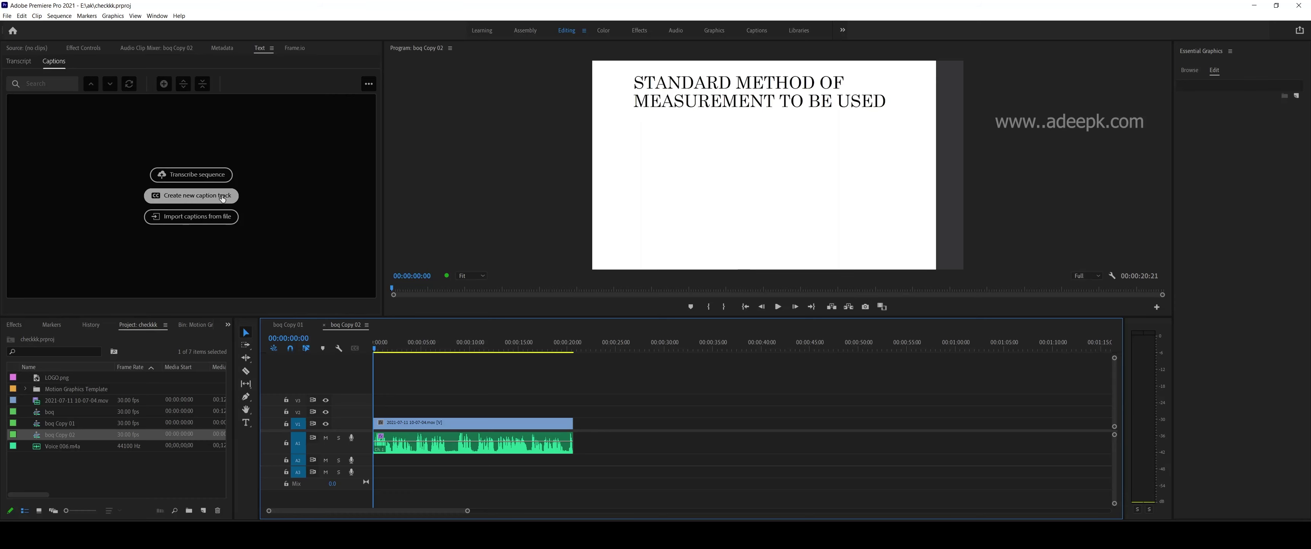
Step: Auto-transcribe the sequence's Audio 1 track in English
{"action": "left_click", "coordinate": [208, 176]}
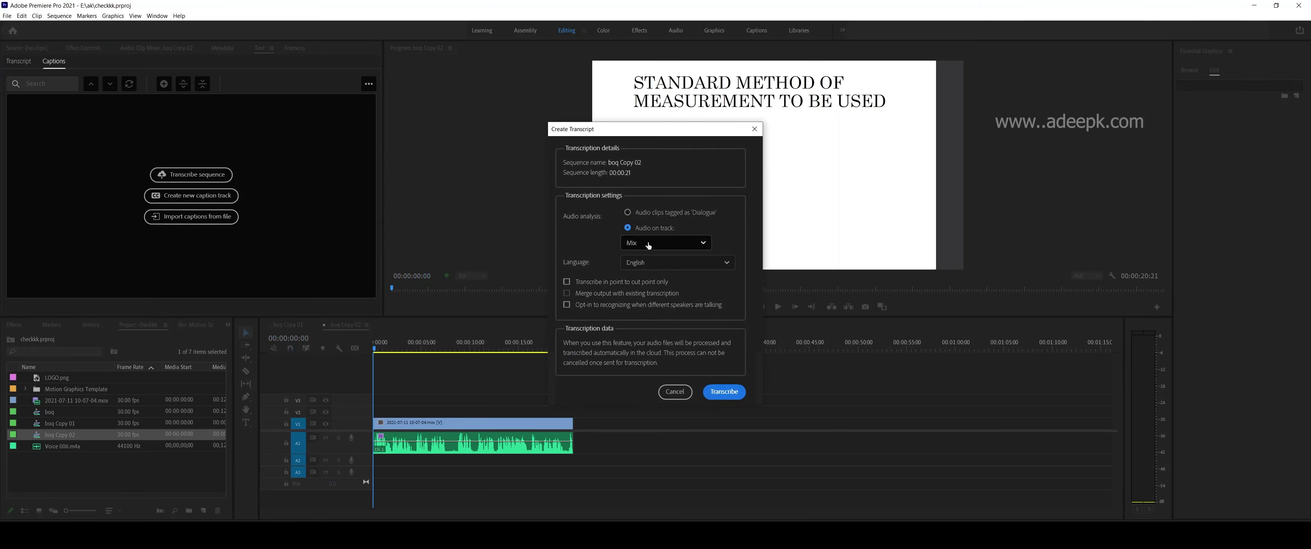
{"action": "left_click", "coordinate": [649, 244]}
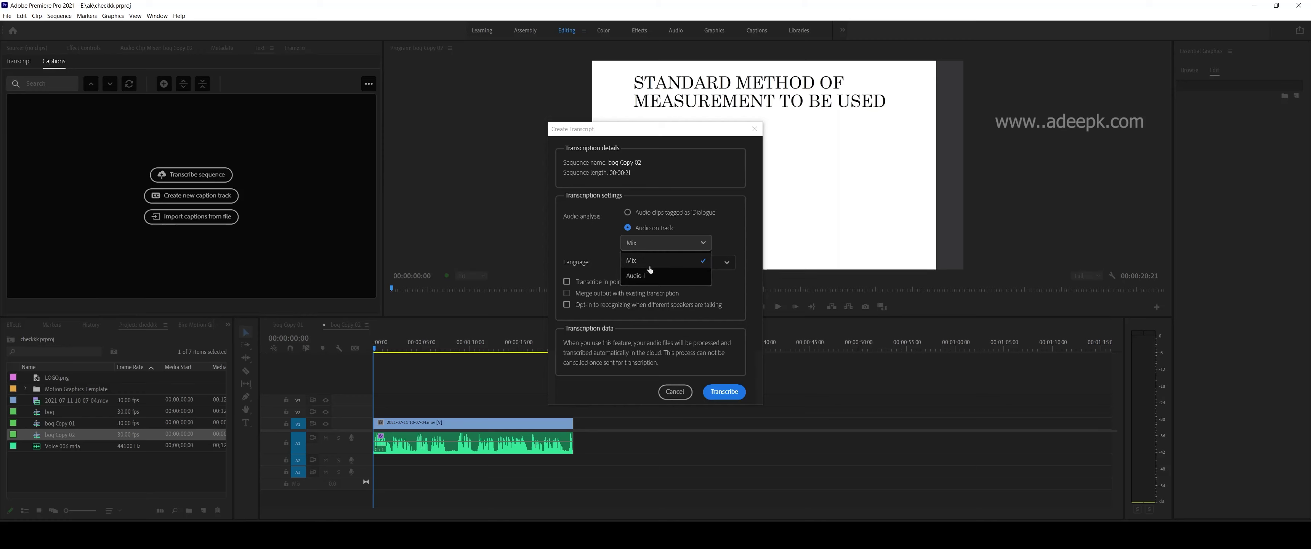
{"action": "left_click", "coordinate": [646, 276]}
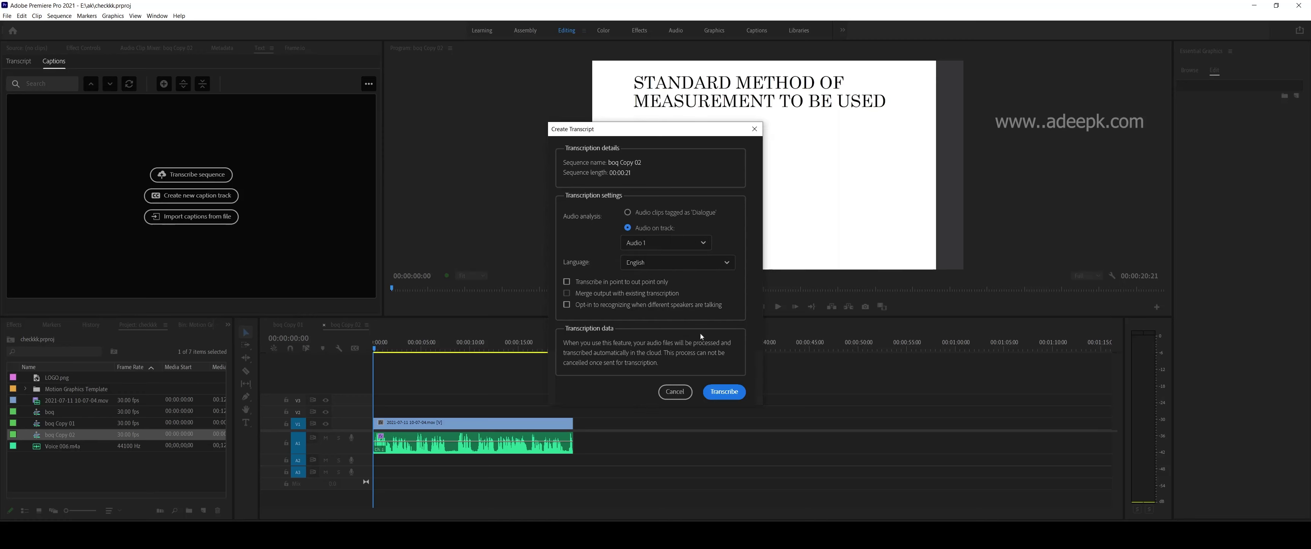
{"action": "left_click", "coordinate": [717, 392]}
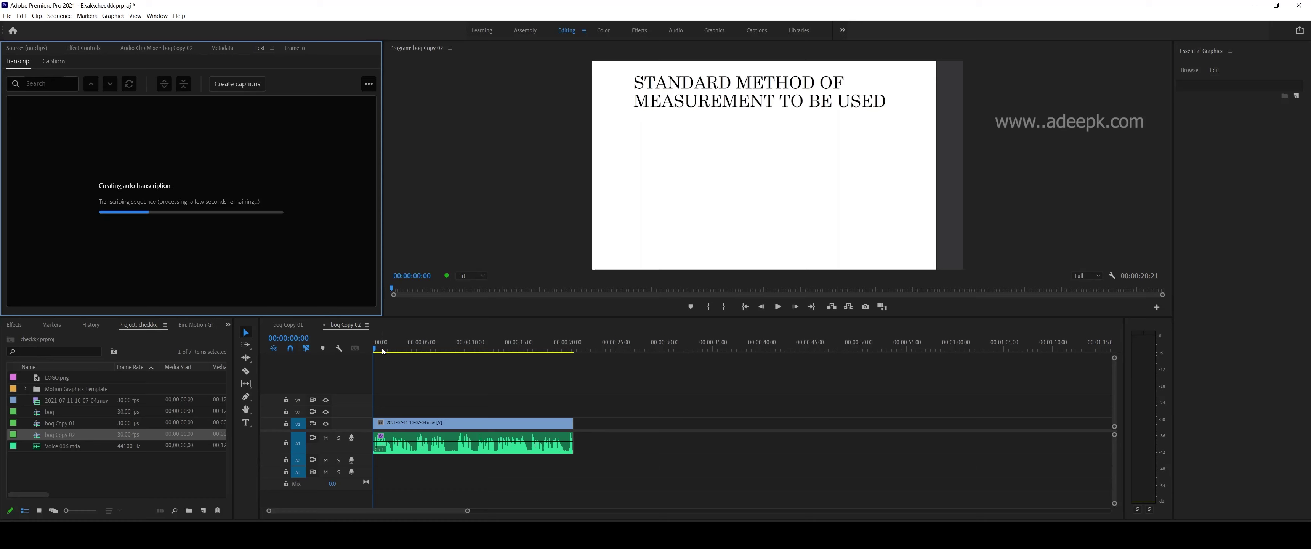
Step: Scrub the playhead to about 1, 3 and 5 seconds, then back to the sequence start
{"action": "left_click", "coordinate": [385, 351]}
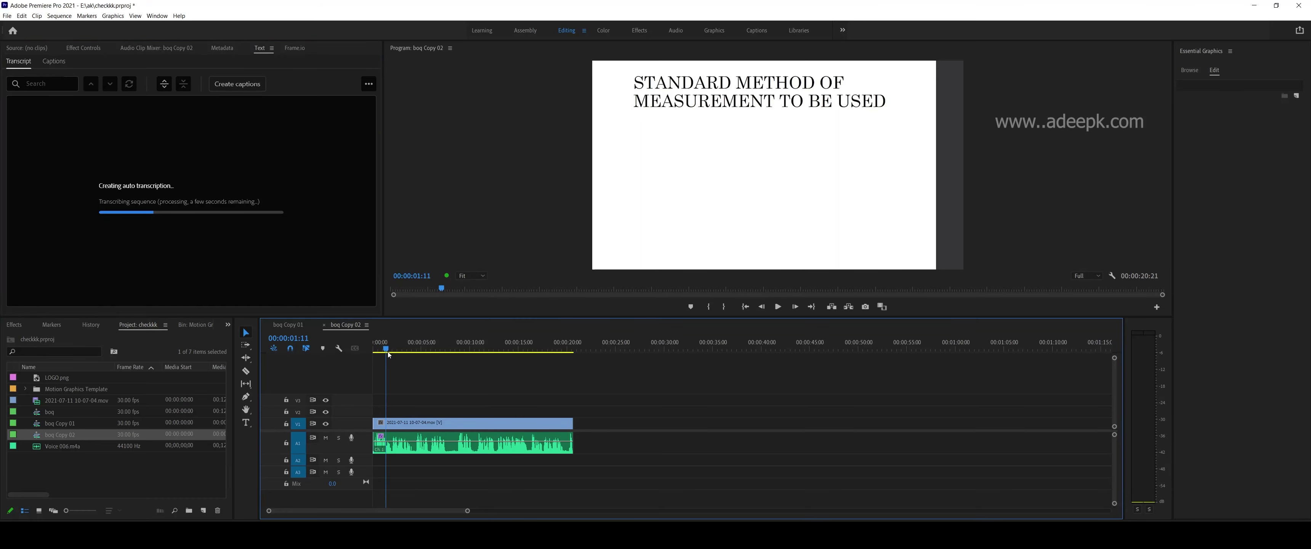
{"action": "left_click", "coordinate": [407, 347]}
{"action": "left_click", "coordinate": [424, 344]}
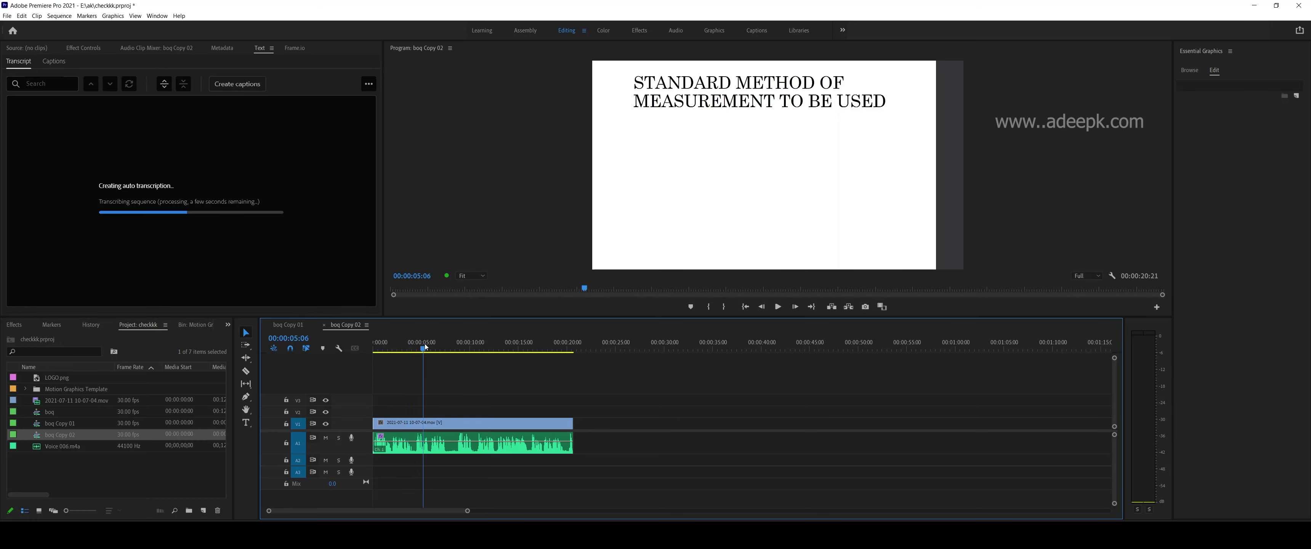
{"action": "left_click_drag", "start_coordinate": [426, 347], "coordinate": [371, 347]}
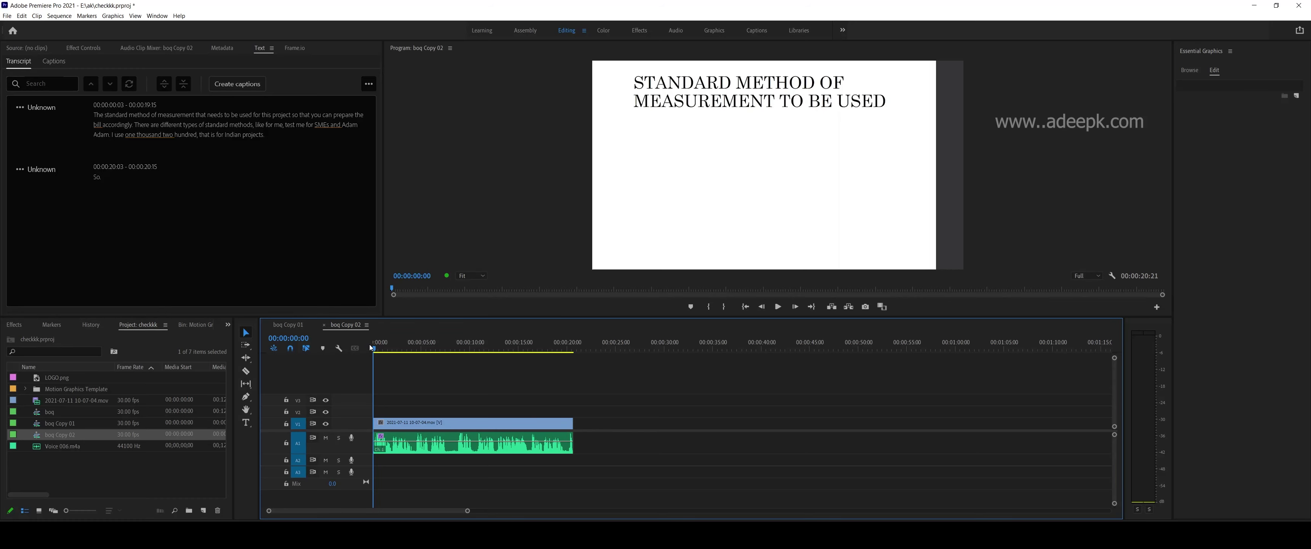
Step: Play and stop the sequence, rewind to the start, and start creating captions from the transcript
{"action": "key", "text": "space"}
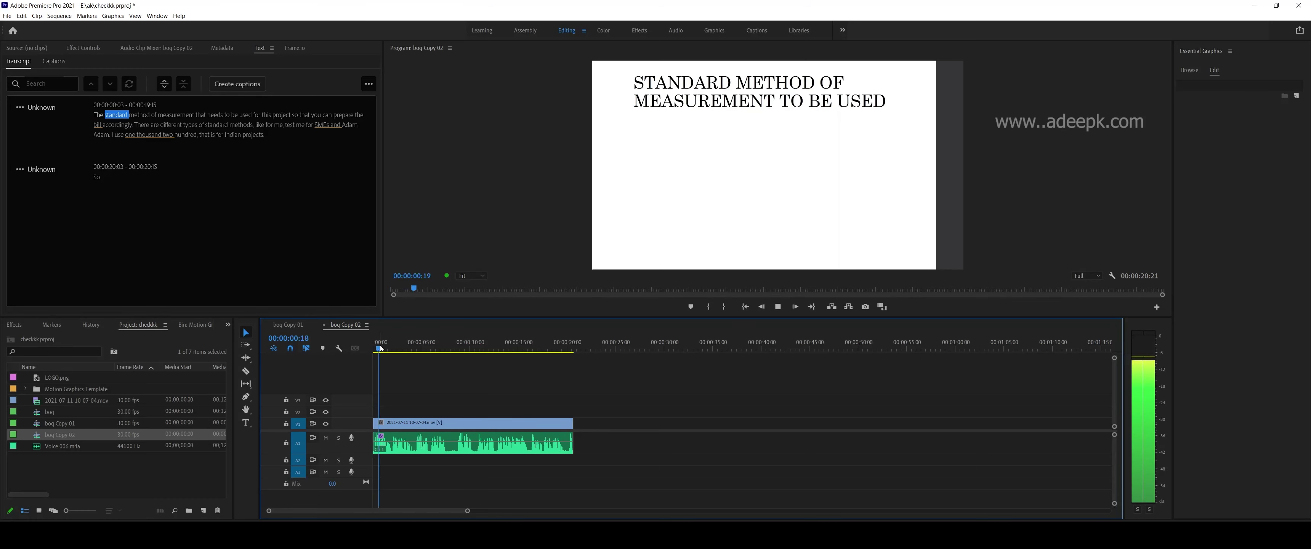
{"action": "key", "text": "space"}
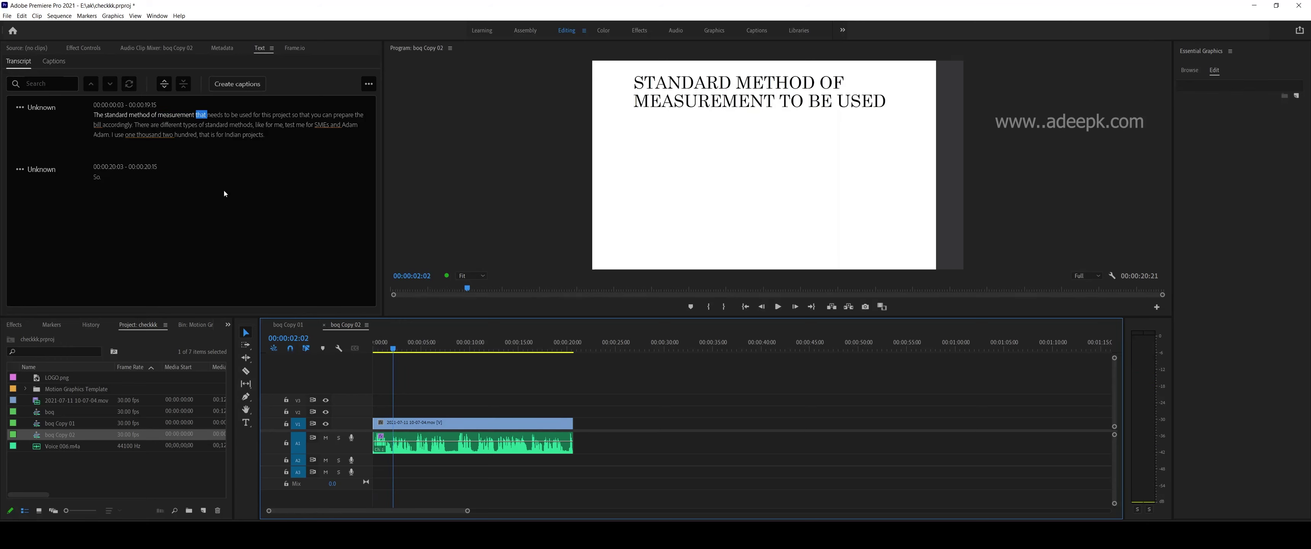
{"action": "left_click_drag", "start_coordinate": [393, 344], "coordinate": [360, 347]}
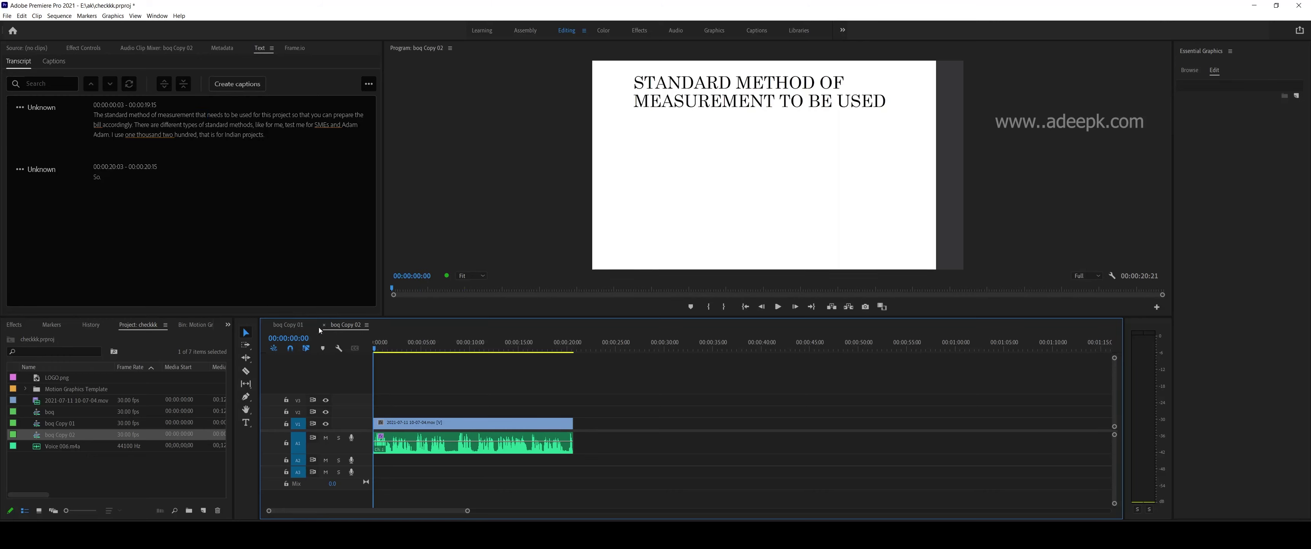
{"action": "left_click", "coordinate": [226, 86]}
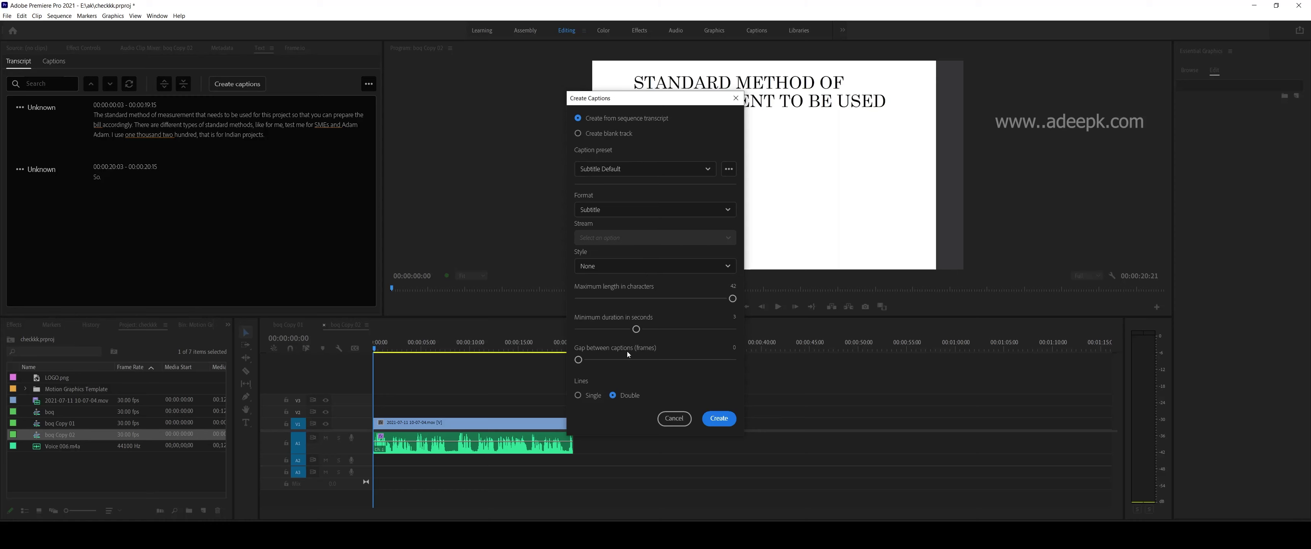
Step: Generate the Subtitle caption track from the transcript and preview the five captions in playback
{"action": "left_click", "coordinate": [718, 418]}
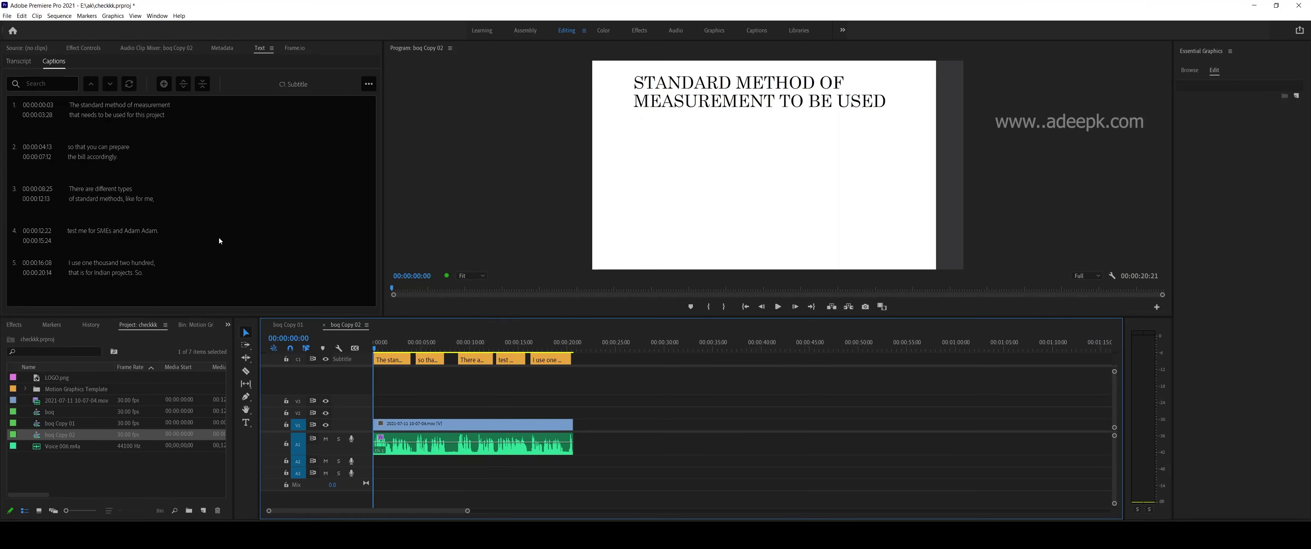
{"action": "left_click_drag", "start_coordinate": [393, 340], "coordinate": [431, 341]}
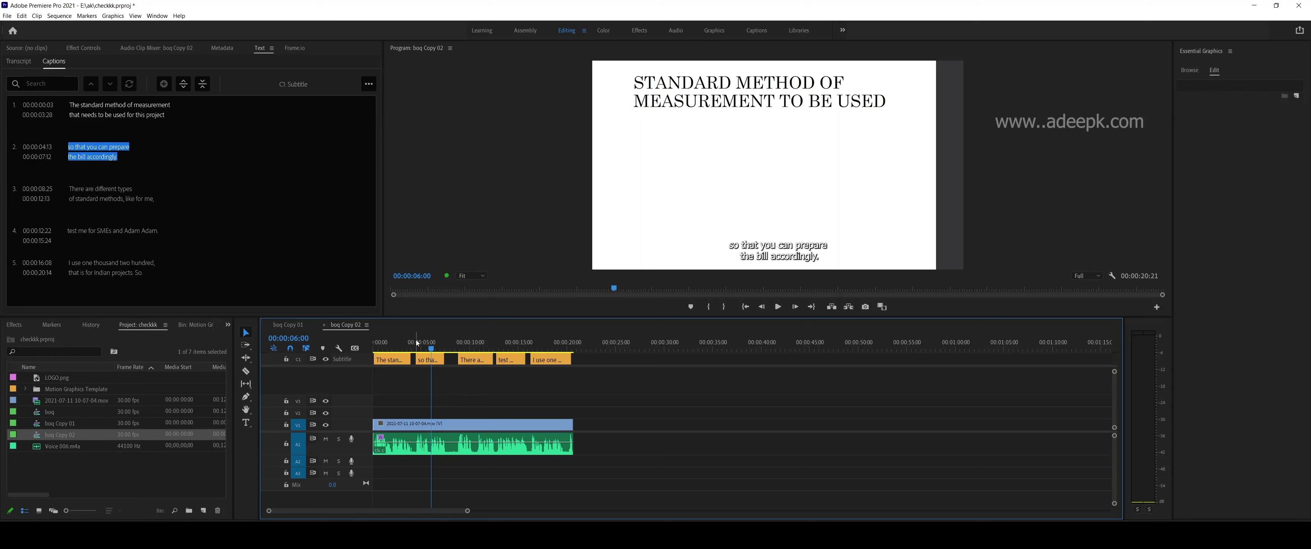
{"action": "left_click_drag", "start_coordinate": [415, 340], "coordinate": [361, 347]}
{"action": "key", "text": "space"}
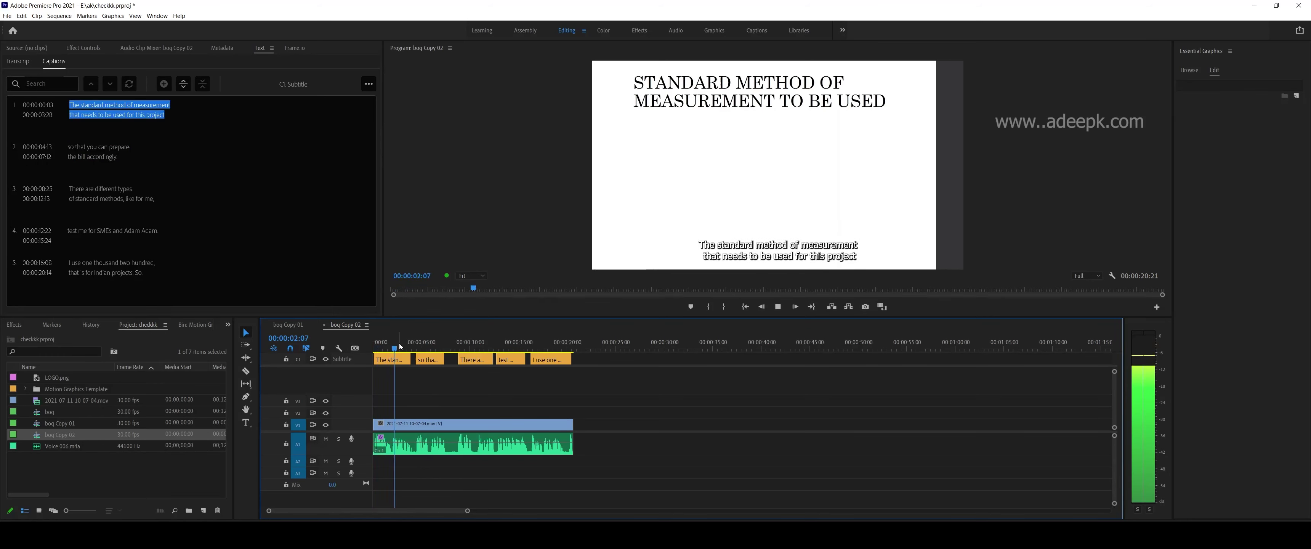
{"action": "key", "text": "space"}
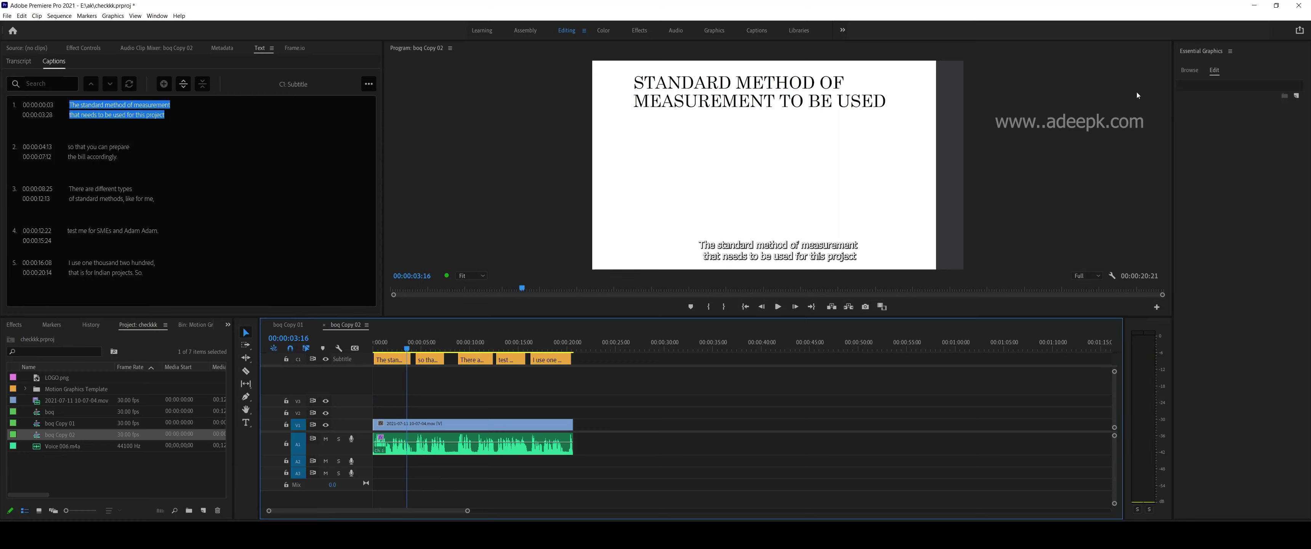
Step: Jump to captions 3, 2 and 1, then remove stray letters typed into caption 1
{"action": "left_click", "coordinate": [287, 180]}
{"action": "left_click", "coordinate": [163, 149]}
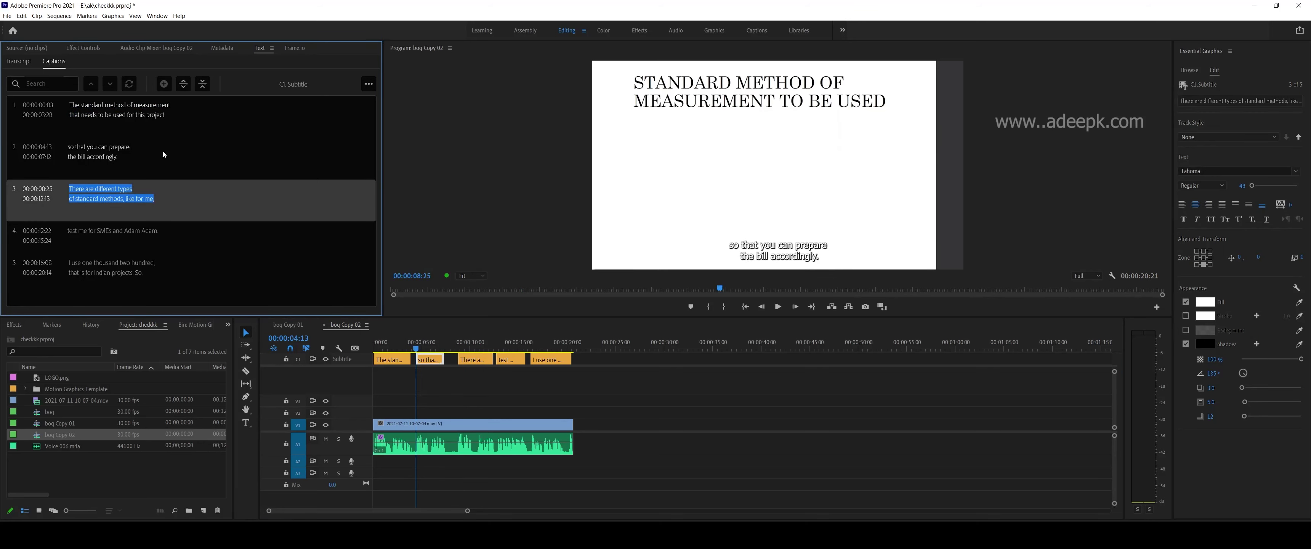
{"action": "left_click", "coordinate": [100, 108]}
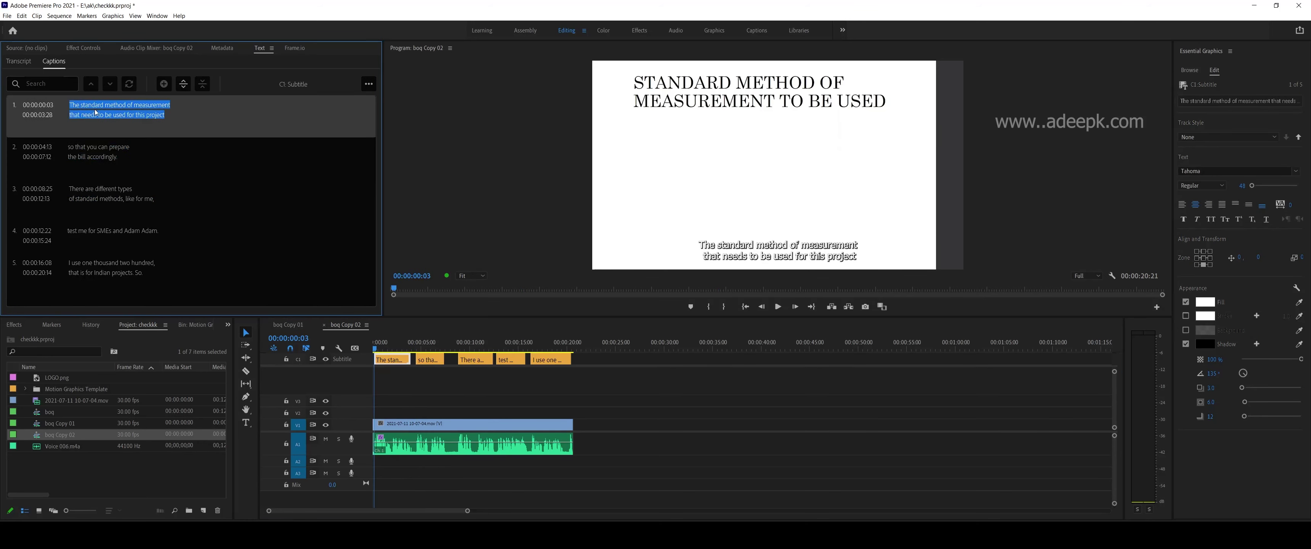
{"action": "left_click", "coordinate": [99, 108]}
{"action": "left_click", "coordinate": [130, 104]}
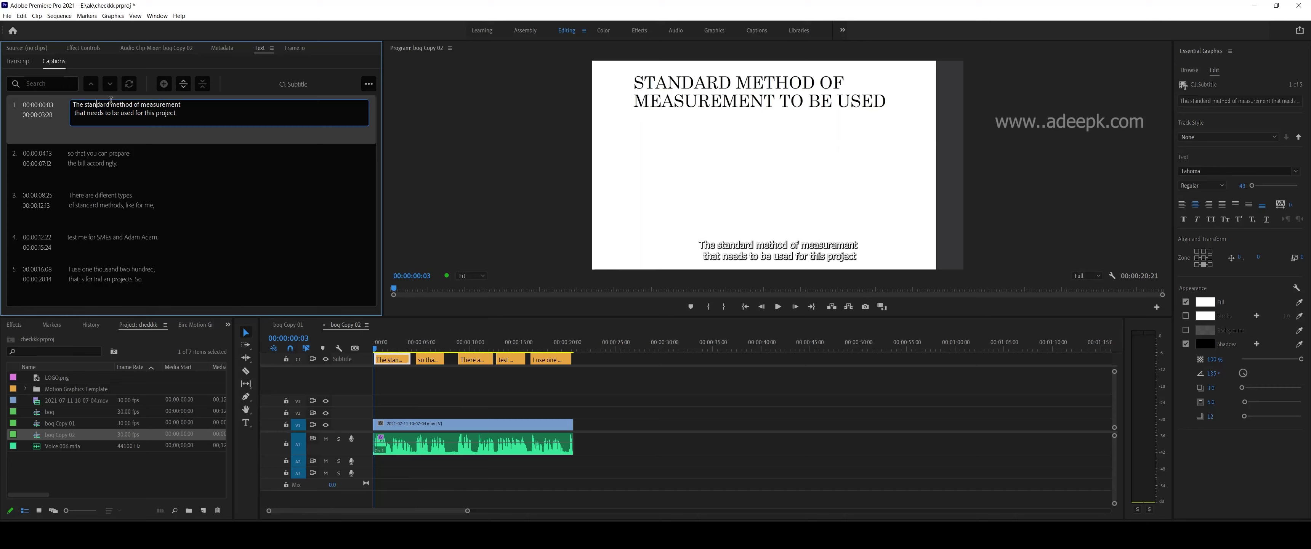
{"action": "type", "text": "gh"}
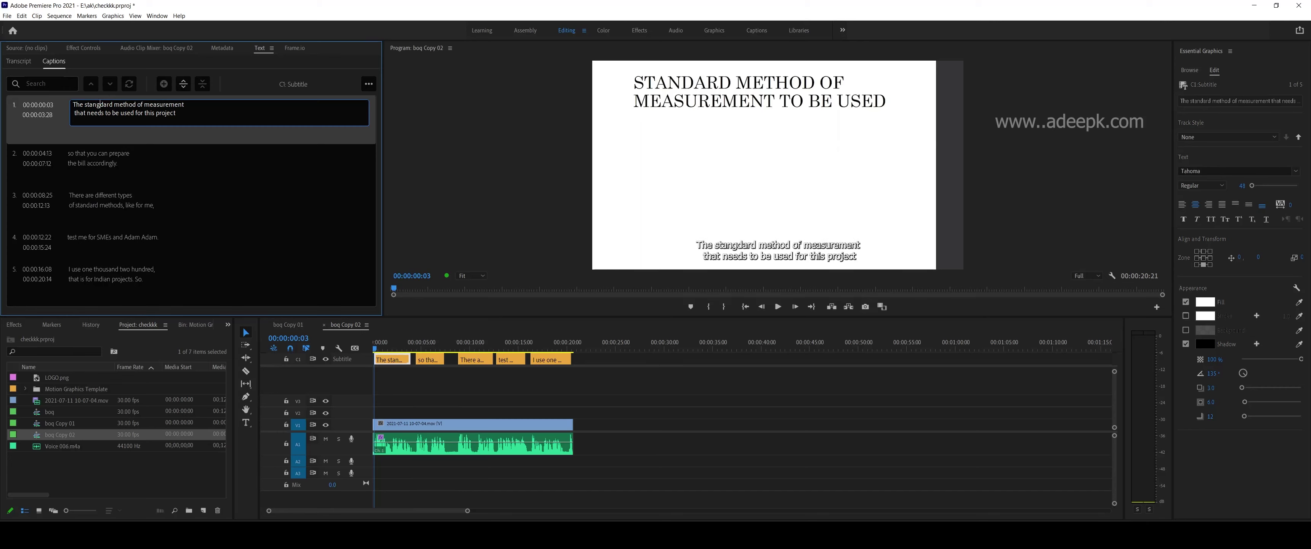
{"action": "key", "text": "BackSpace"}
{"action": "key", "text": "BackSpace"}
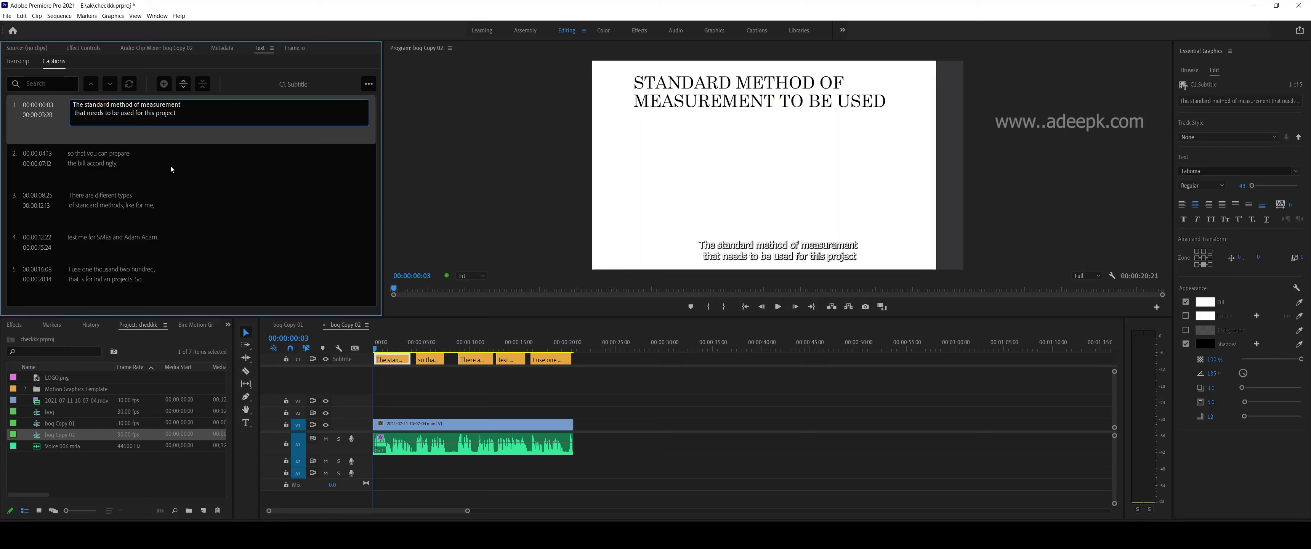
{"action": "left_click_drag", "start_coordinate": [383, 348], "coordinate": [399, 347]}
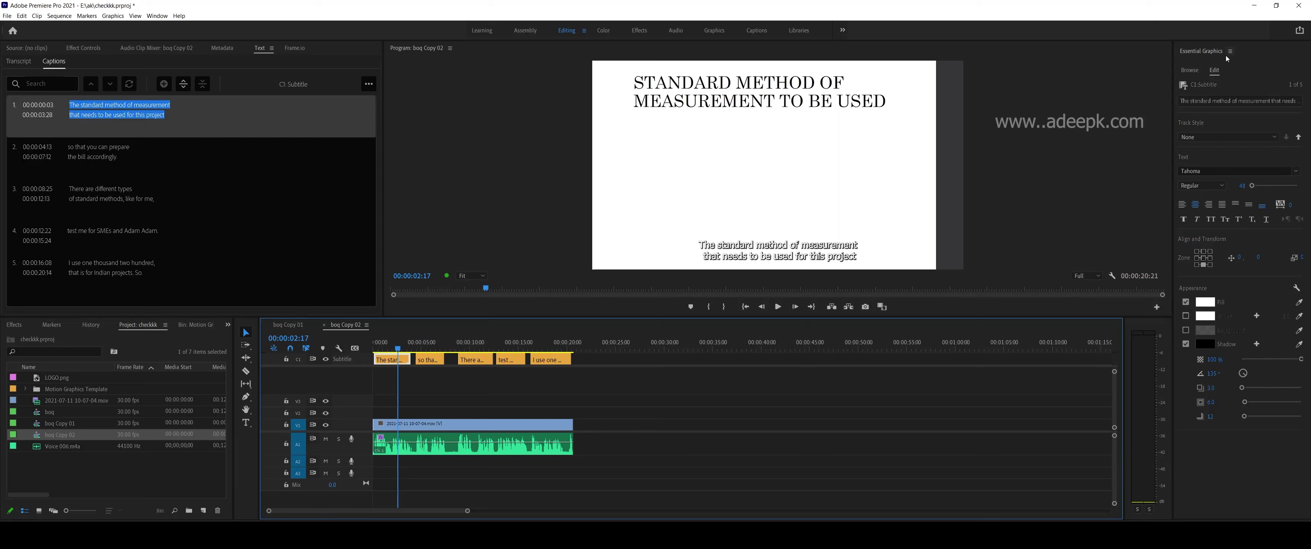
Step: Align the caption block to the bottom centre of the frame
{"action": "left_click", "coordinate": [156, 15]}
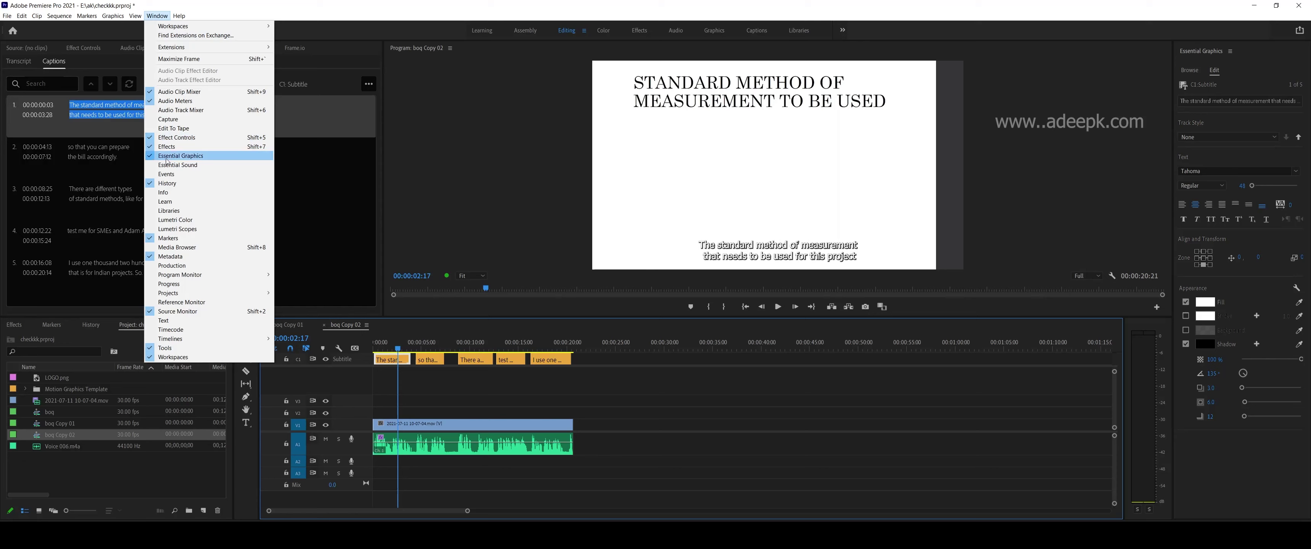
{"action": "left_click", "coordinate": [1070, 146]}
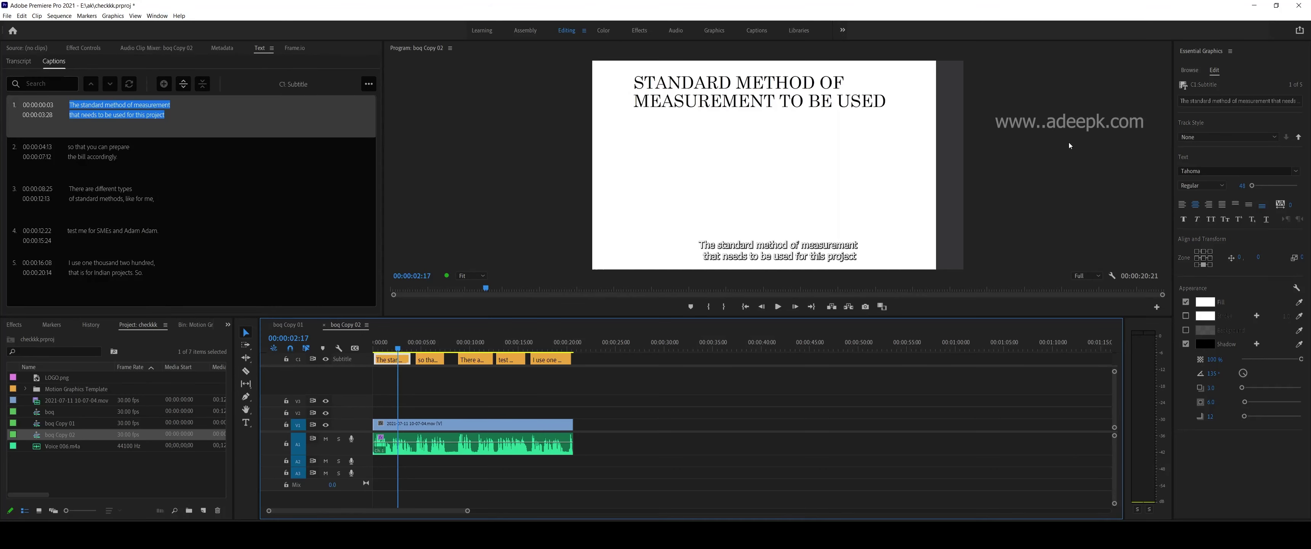
{"action": "left_click", "coordinate": [1203, 251]}
{"action": "left_click", "coordinate": [1203, 264]}
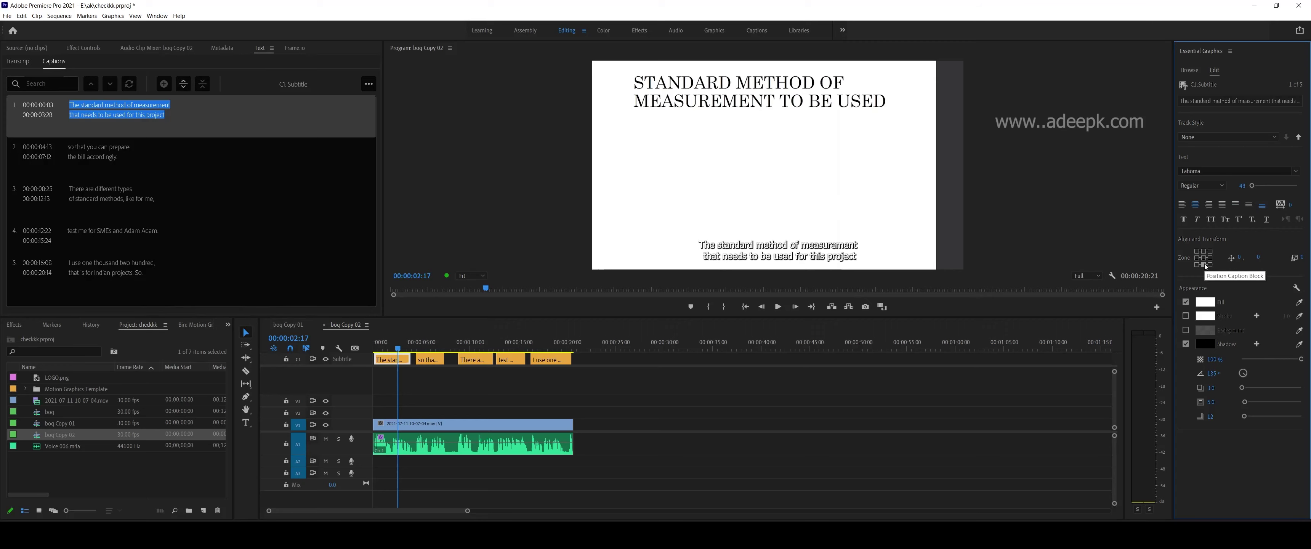
Step: Give the caption text a near-black stroke with width 8
{"action": "left_click", "coordinate": [1185, 316]}
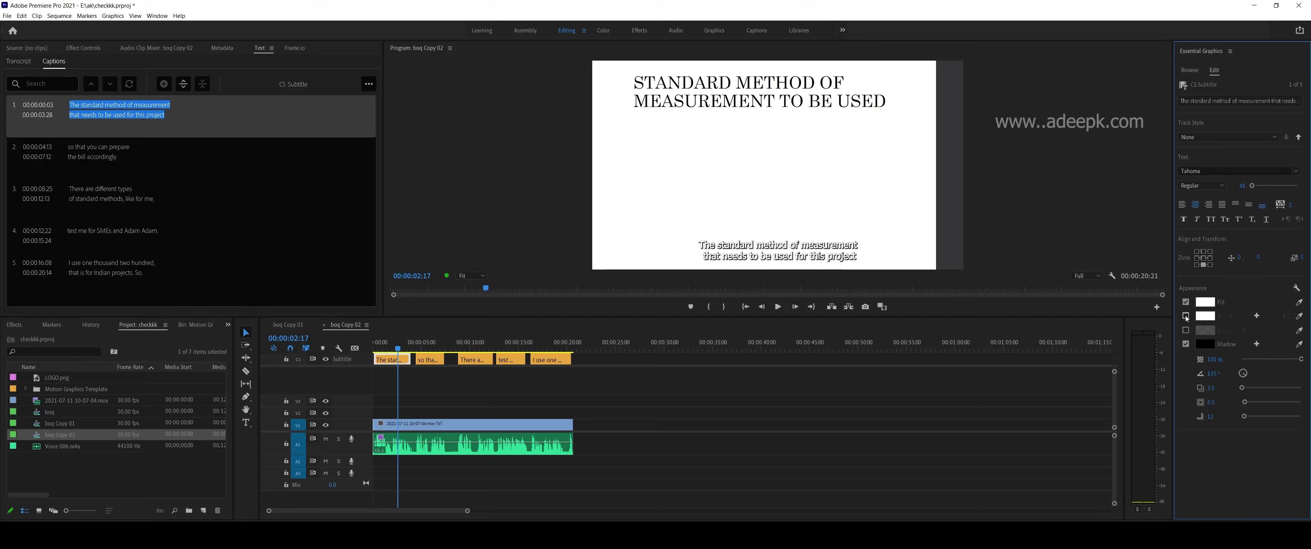
{"action": "left_click", "coordinate": [1205, 316]}
{"action": "left_click_drag", "start_coordinate": [583, 257], "coordinate": [552, 218]}
{"action": "left_click", "coordinate": [756, 205]}
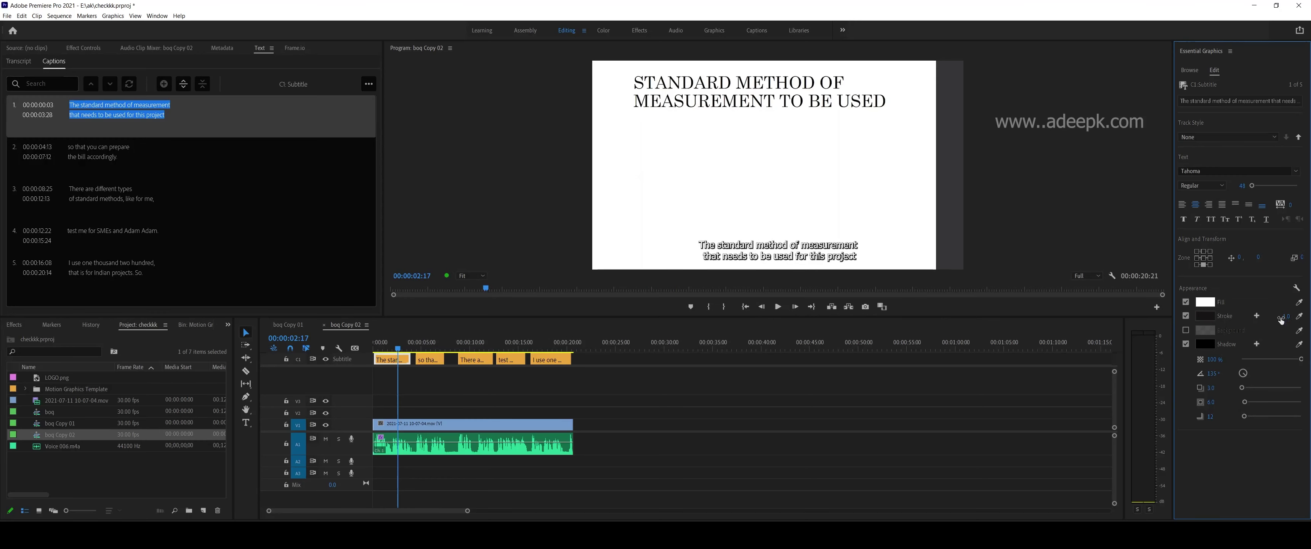
{"action": "left_click_drag", "start_coordinate": [1285, 316], "coordinate": [1310, 316]}
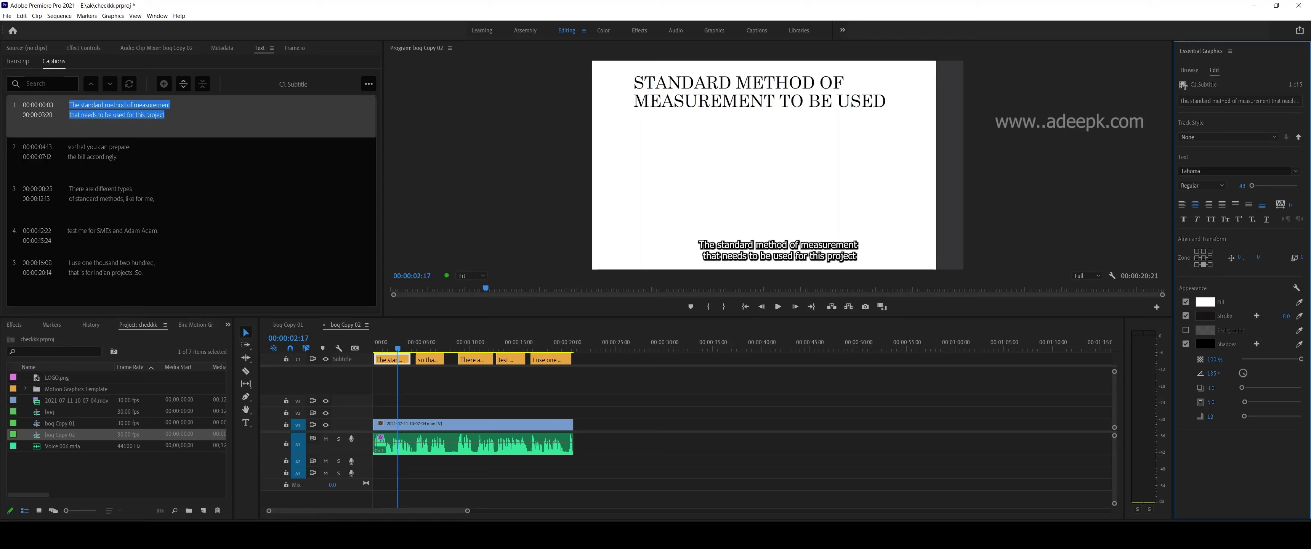
Step: Try All Caps, Small Caps and Faux Italic, then revert to normal mixed case
{"action": "left_click", "coordinate": [1213, 222]}
{"action": "left_click", "coordinate": [1224, 223]}
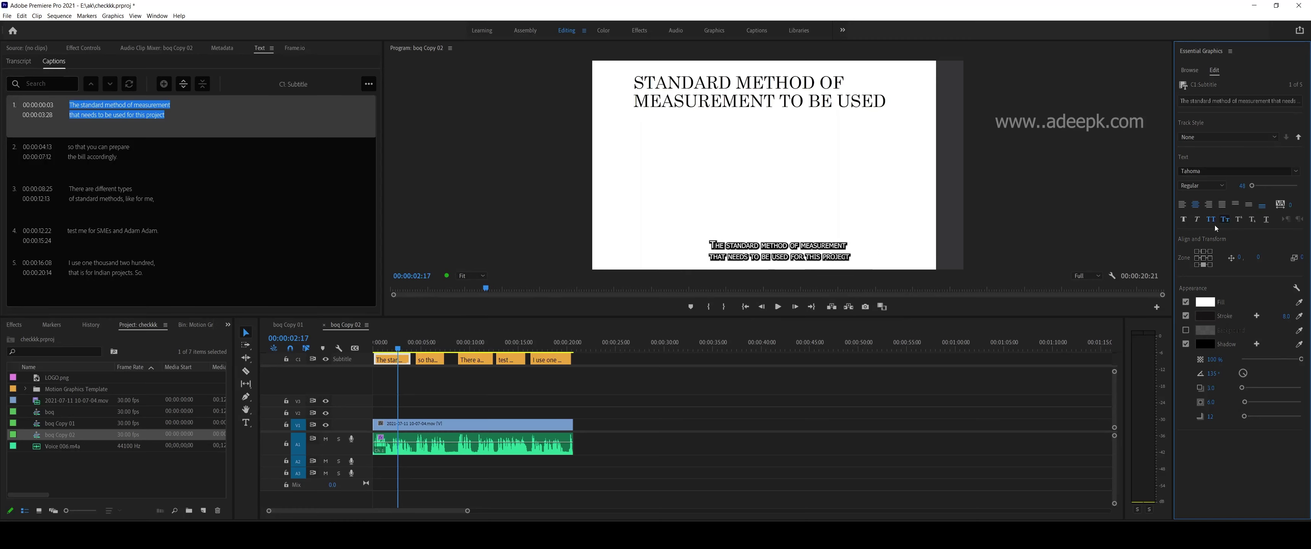
{"action": "left_click", "coordinate": [1196, 220]}
{"action": "left_click", "coordinate": [1195, 222]}
{"action": "left_click", "coordinate": [1222, 220]}
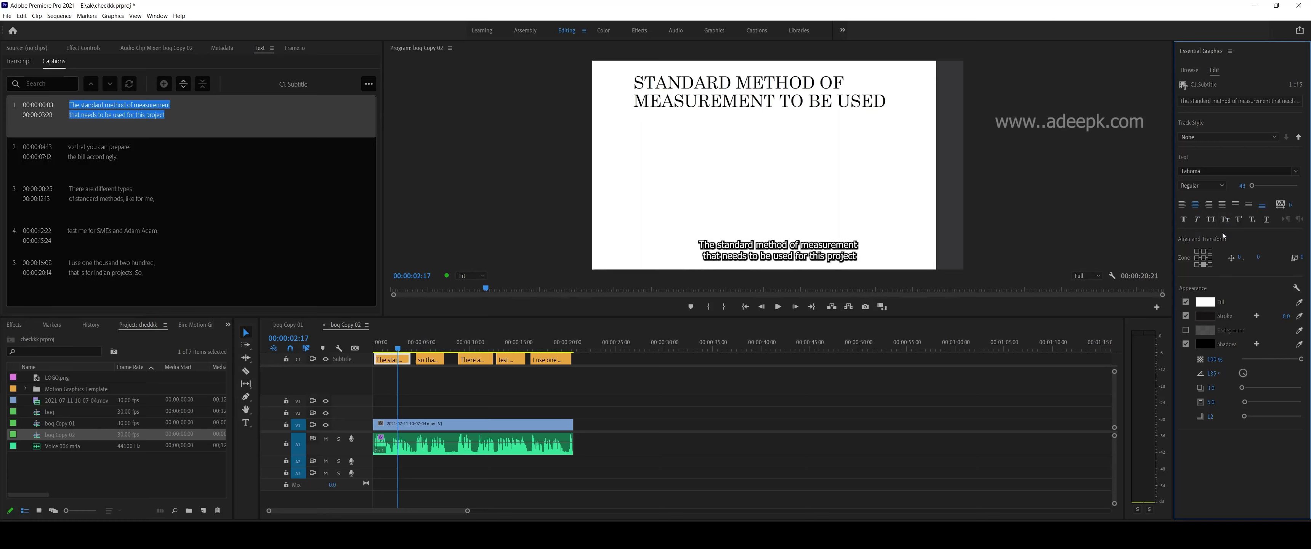
Step: Fill the first caption's text with red using the Color Picker
{"action": "left_click", "coordinate": [1204, 302]}
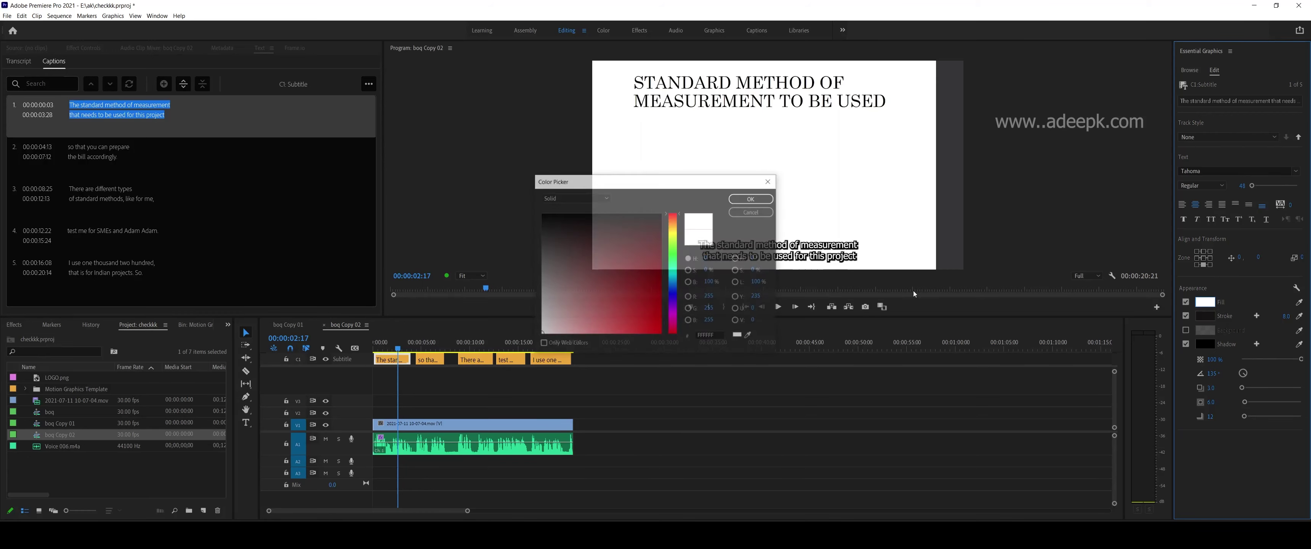
{"action": "mouse_move", "coordinate": [624, 282]}
{"action": "left_mouse_down"}
{"action": "mouse_move", "coordinate": [644, 287]}
{"action": "mouse_move", "coordinate": [616, 243]}
{"action": "mouse_move", "coordinate": [640, 314]}
{"action": "left_mouse_up"}
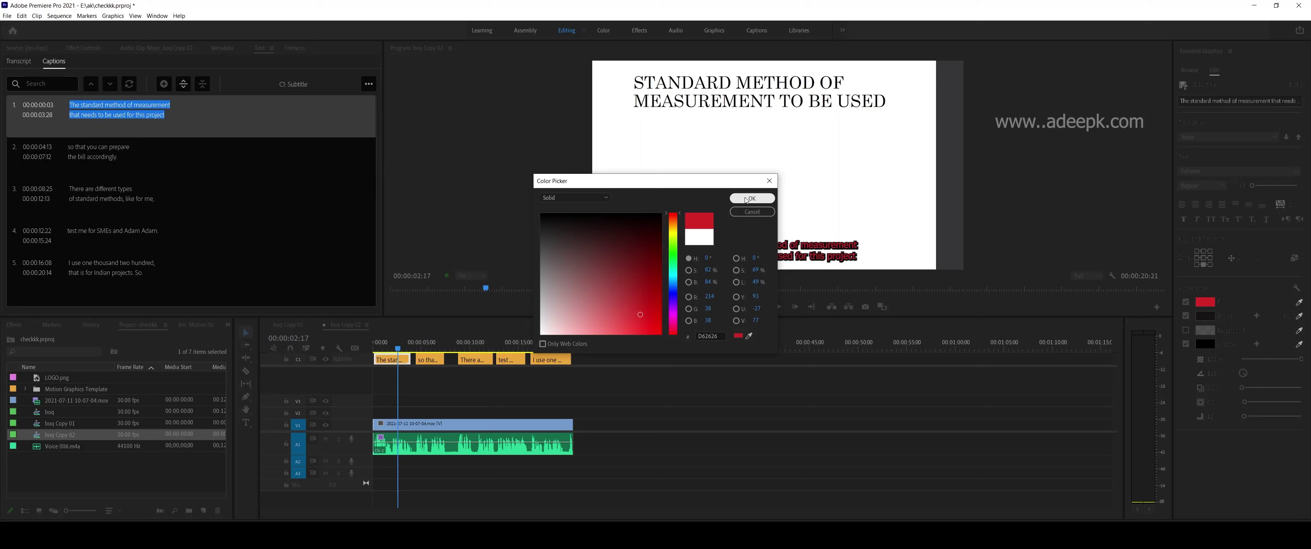
{"action": "left_click", "coordinate": [747, 199]}
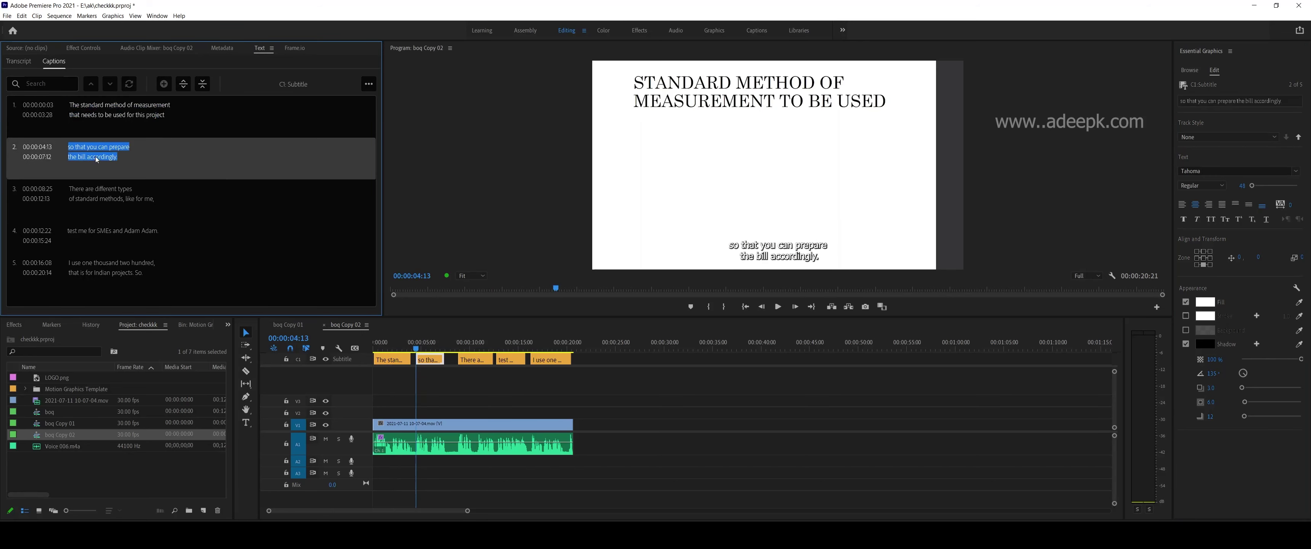
Step: Step through captions 3 and 4 and check the captions options list
{"action": "left_click", "coordinate": [117, 200]}
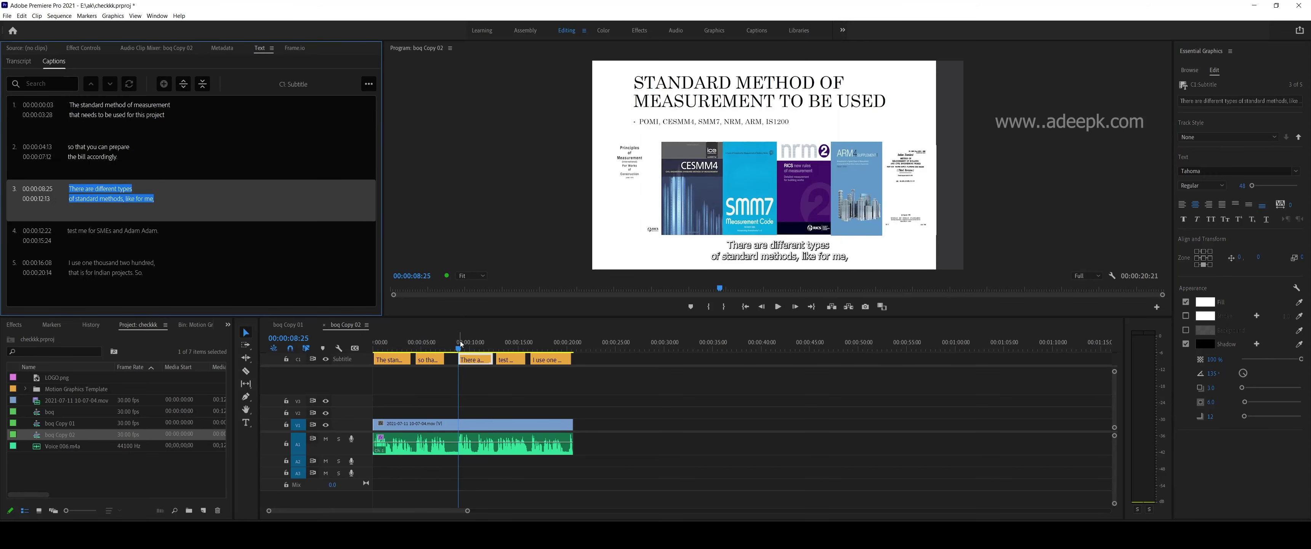
{"action": "left_click_drag", "start_coordinate": [460, 341], "coordinate": [416, 342]}
{"action": "left_click", "coordinate": [113, 230]}
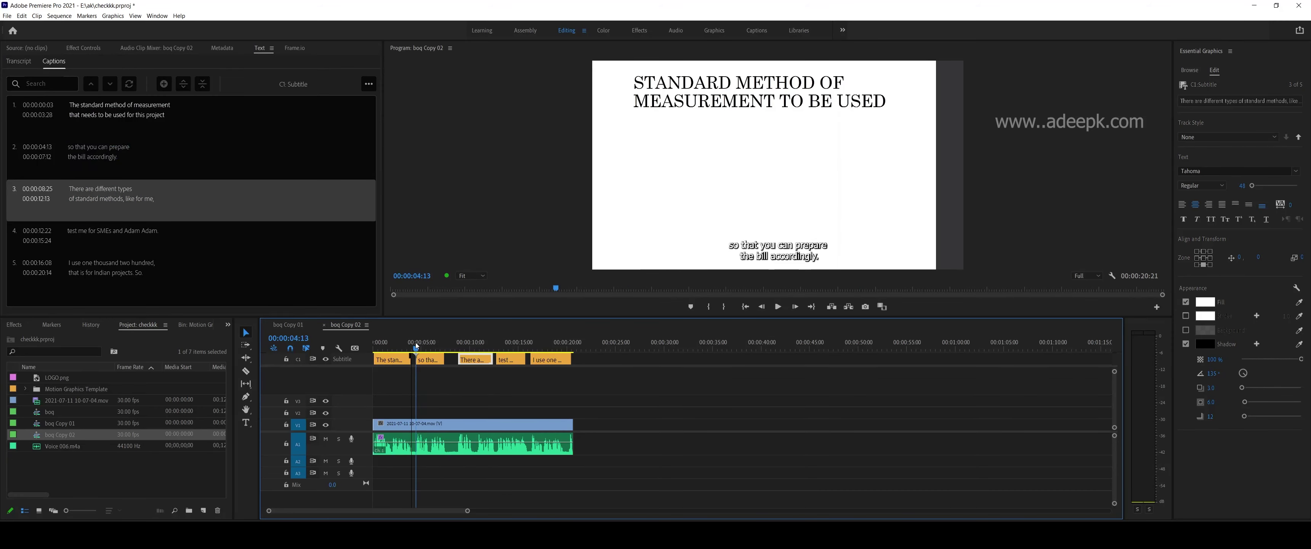
{"action": "left_click", "coordinate": [367, 84]}
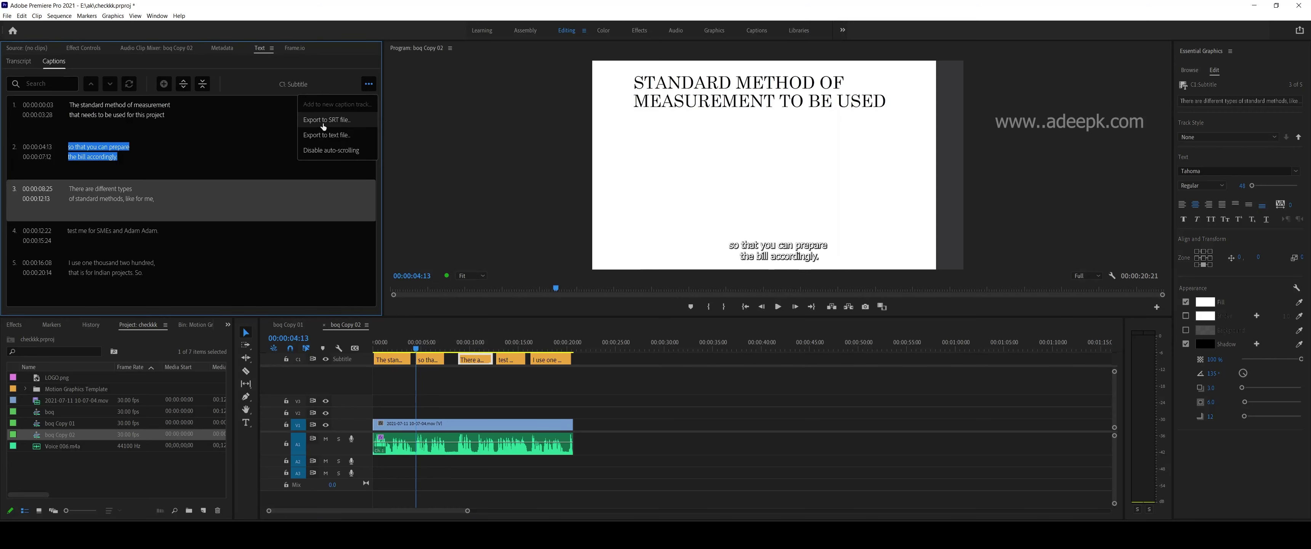
{"action": "left_click", "coordinate": [367, 85]}
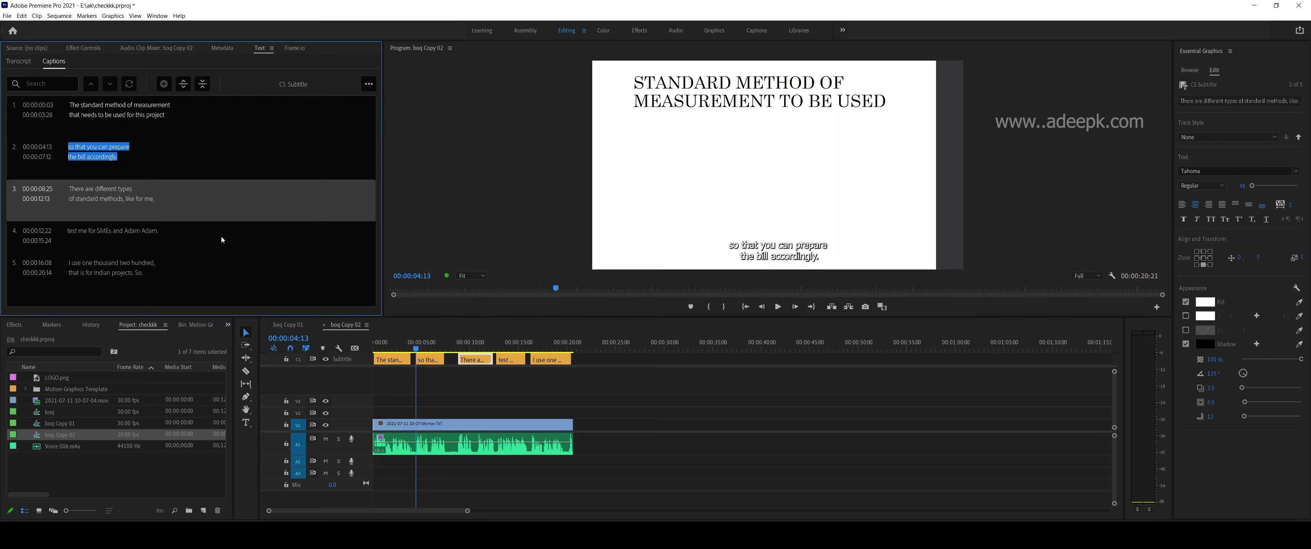
Step: Scrub from the first caption to 00:00:15:24, settle on caption 4 at 00:00:13:27, then open File
{"action": "mouse_move", "coordinate": [393, 343]}
{"action": "left_mouse_down"}
{"action": "mouse_move", "coordinate": [382, 345]}
{"action": "mouse_move", "coordinate": [397, 343]}
{"action": "left_mouse_up"}
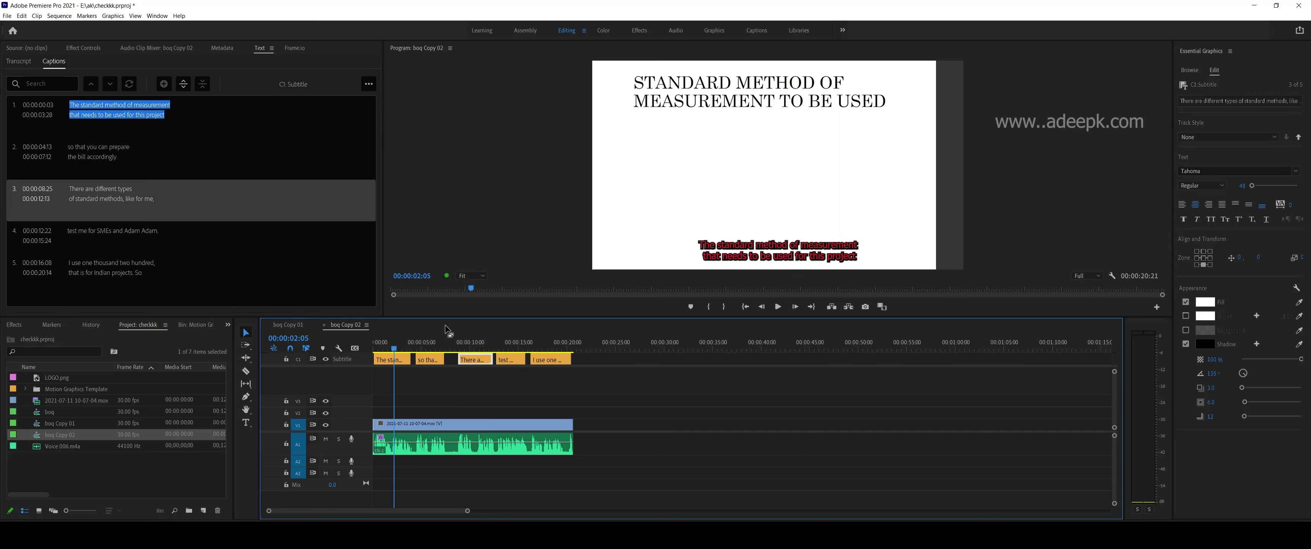
{"action": "left_click_drag", "start_coordinate": [482, 349], "coordinate": [526, 345]}
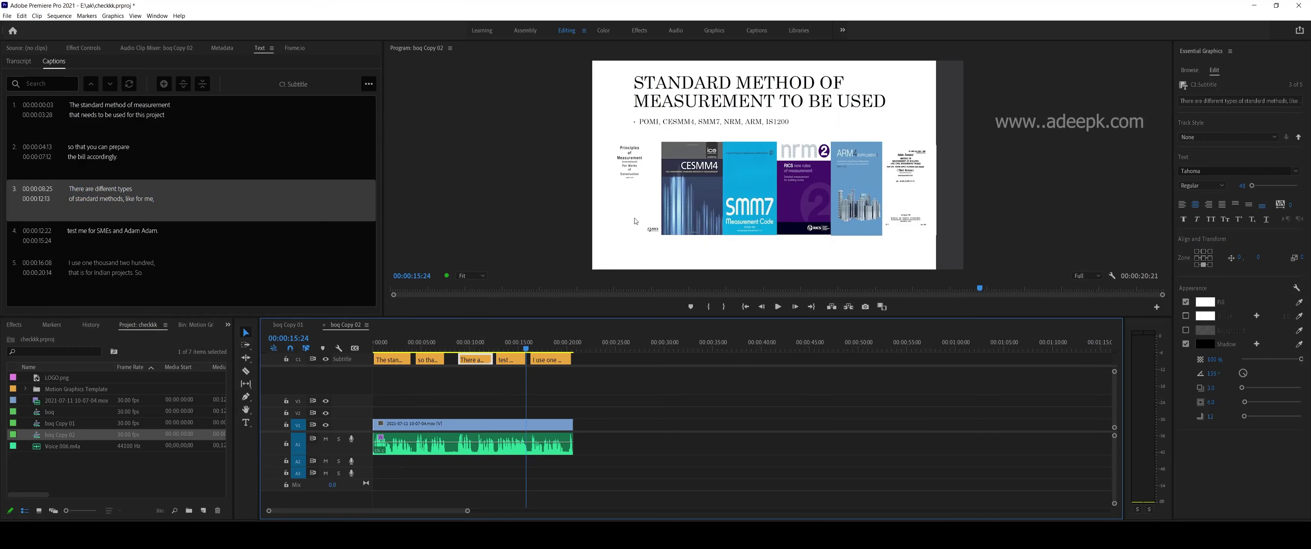
{"action": "left_click", "coordinate": [507, 343]}
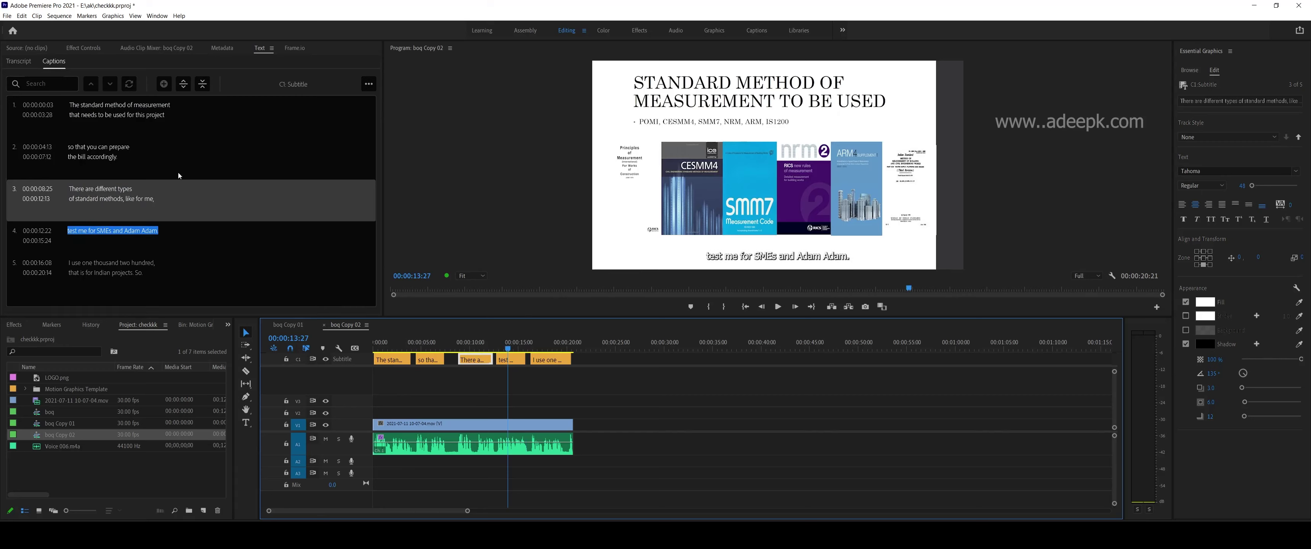
{"action": "left_click", "coordinate": [7, 16]}
Step: Open the Export Media settings and switch between the Effects and Captions tabs
{"action": "mouse_move", "coordinate": [88, 274]}
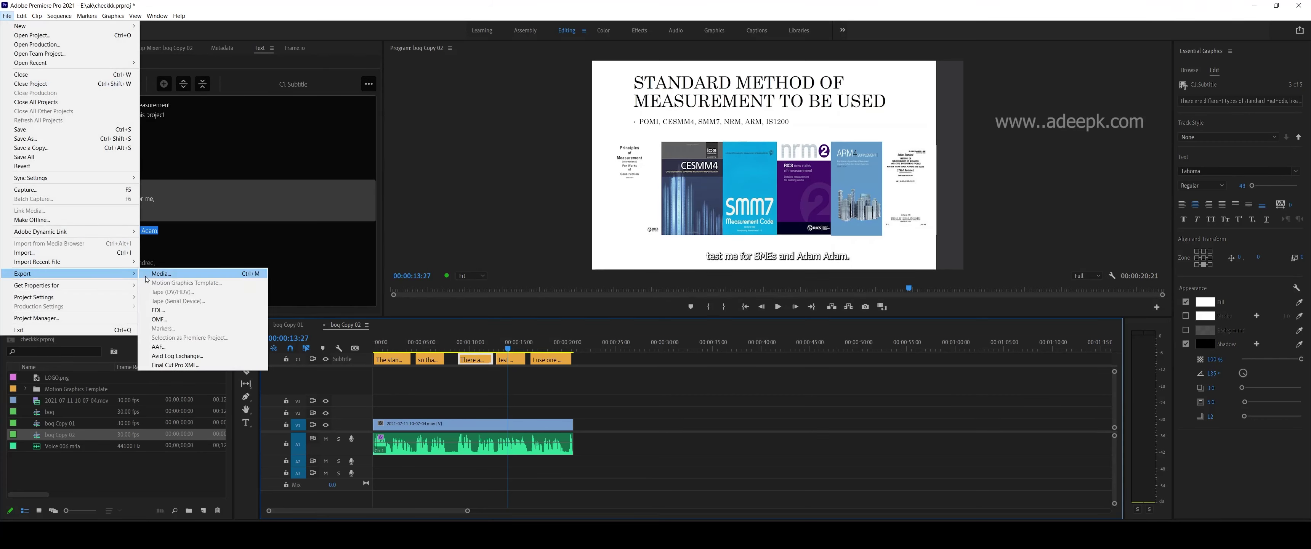
{"action": "left_click", "coordinate": [145, 275]}
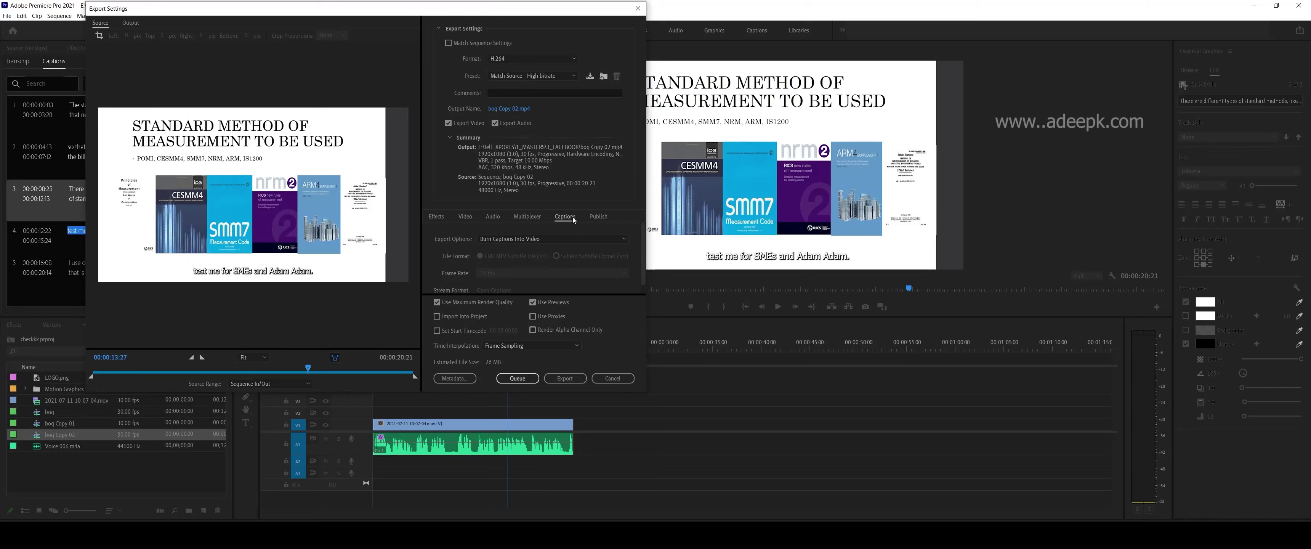
{"action": "left_click", "coordinate": [439, 217]}
{"action": "left_click", "coordinate": [564, 217]}
Step: Set caption Export Options to Burn Captions Into Video and preview the third caption
{"action": "left_click", "coordinate": [534, 237]}
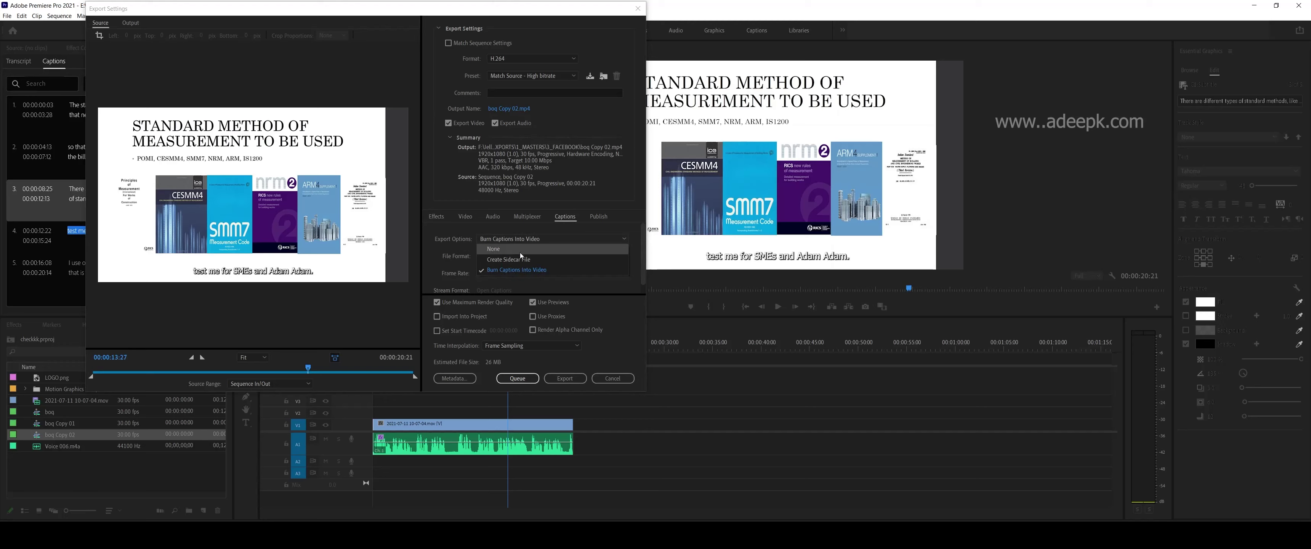
{"action": "left_click", "coordinate": [520, 250]}
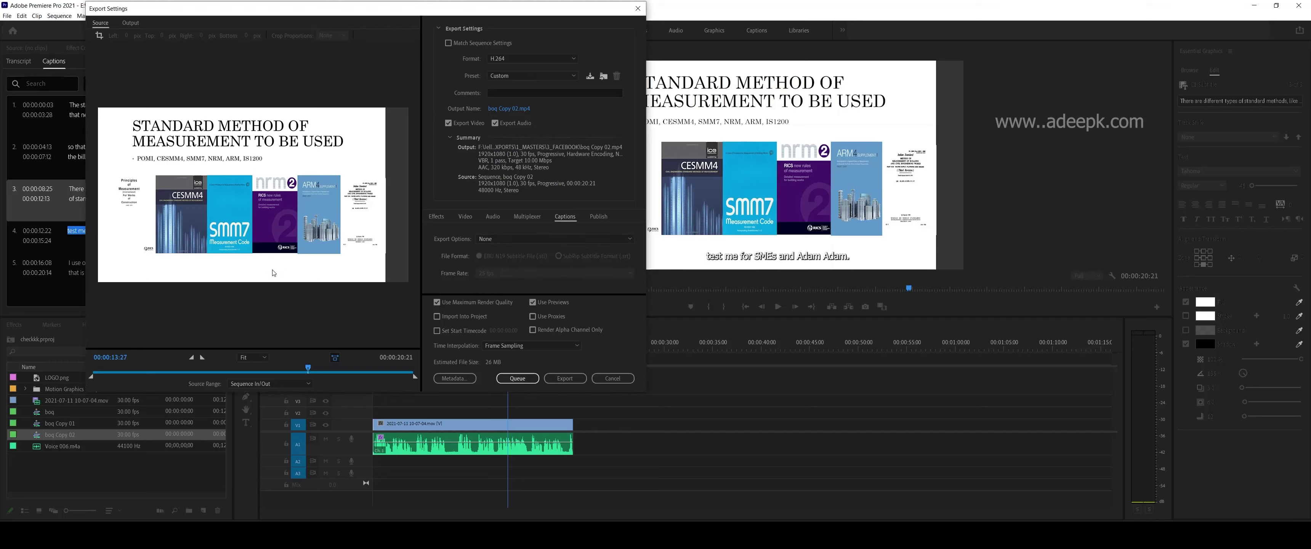
{"action": "left_click", "coordinate": [524, 238]}
{"action": "left_click", "coordinate": [512, 271]}
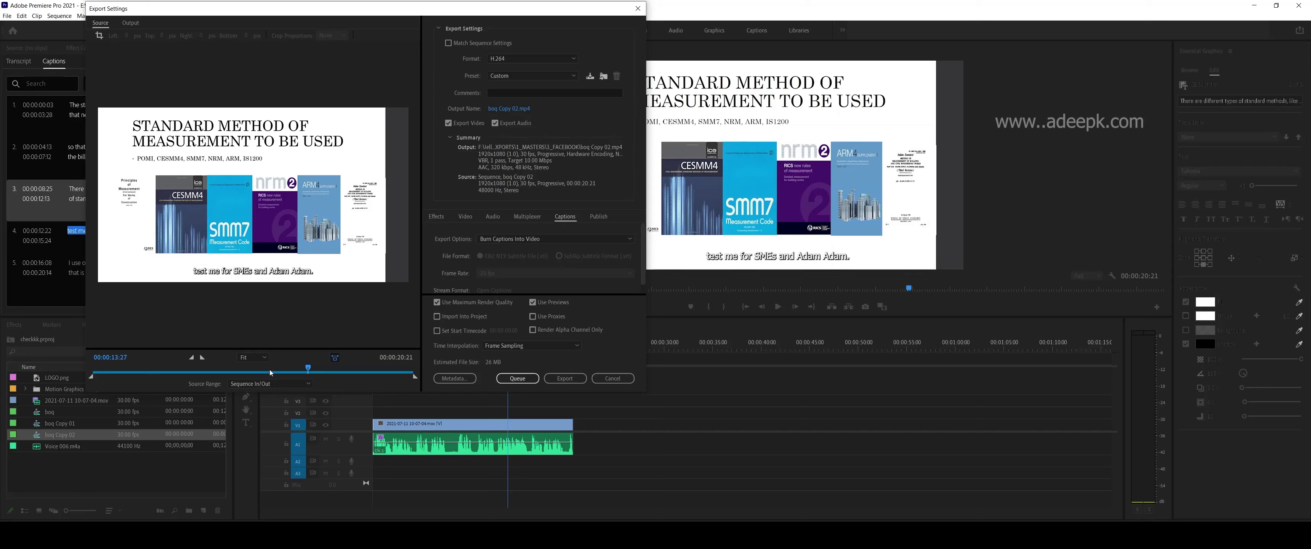
{"action": "left_click", "coordinate": [215, 370]}
{"action": "left_click_drag", "start_coordinate": [199, 372], "coordinate": [318, 361]}
Step: Cancel the export settings and scrub through captions 1 to 3 to check their styling
{"action": "left_click", "coordinate": [612, 378]}
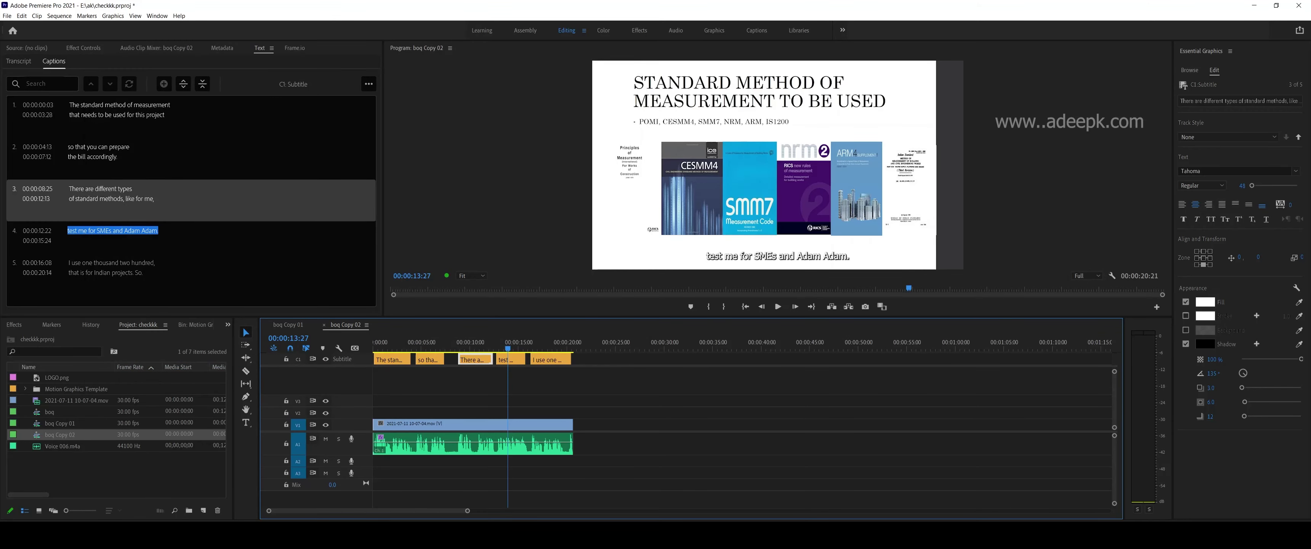
{"action": "left_click", "coordinate": [387, 348]}
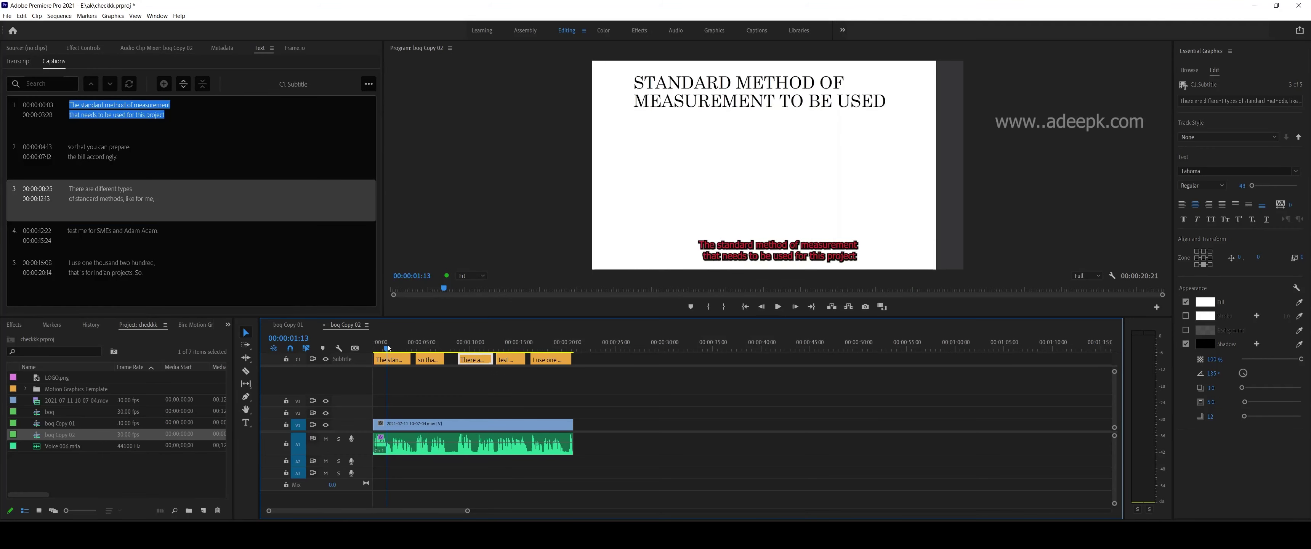
{"action": "left_click", "coordinate": [405, 360]}
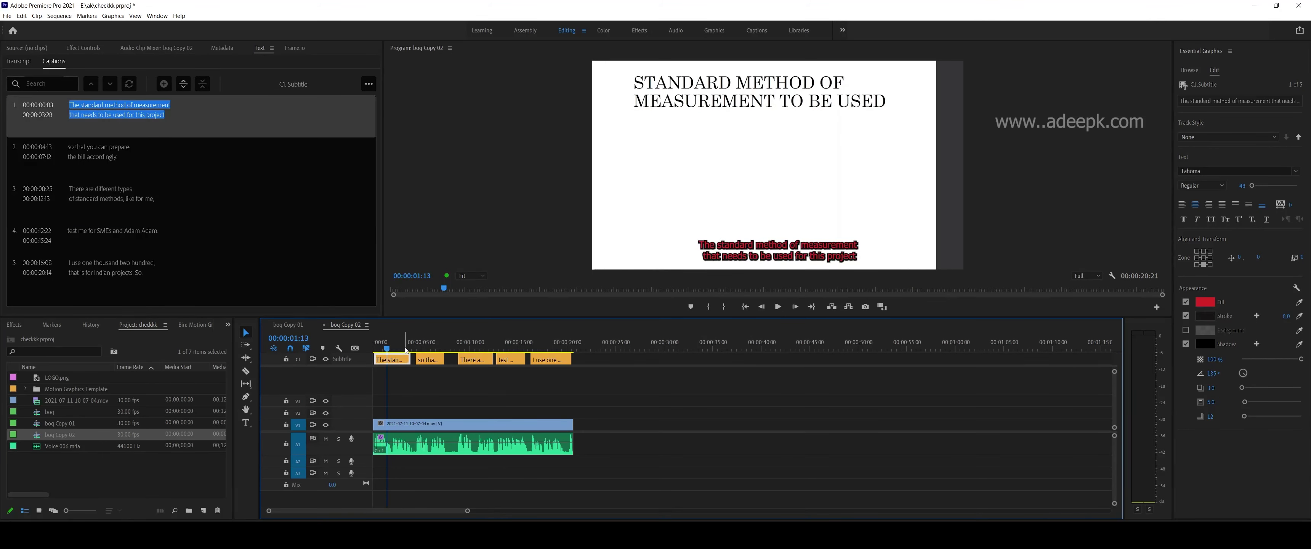
{"action": "left_click", "coordinate": [433, 349]}
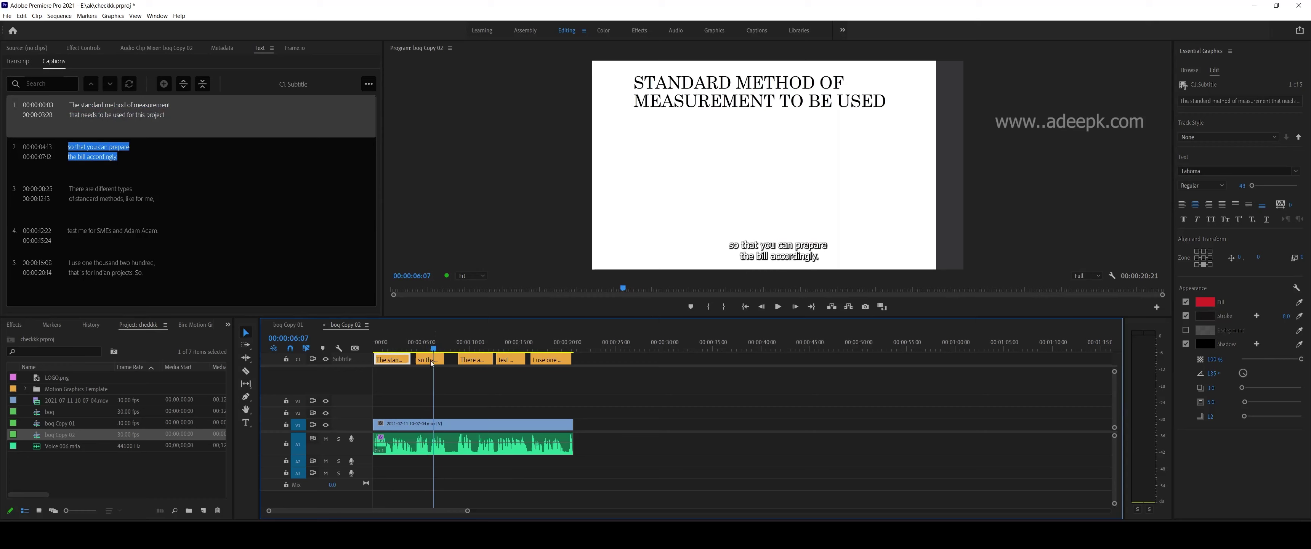
{"action": "left_click_drag", "start_coordinate": [410, 347], "coordinate": [395, 364]}
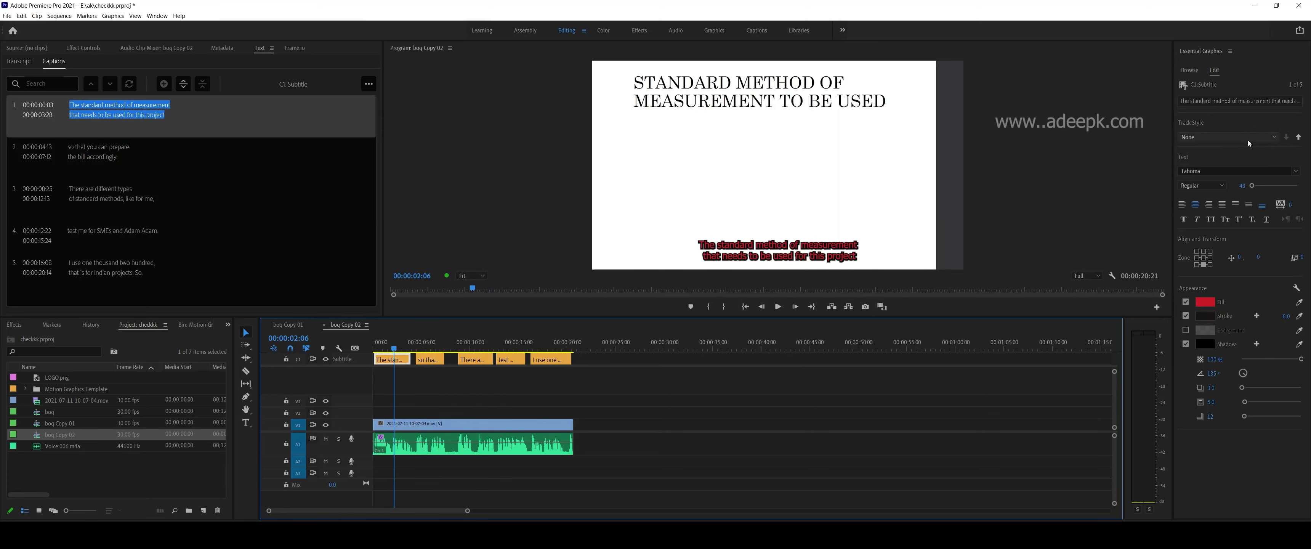
{"action": "left_click_drag", "start_coordinate": [430, 338], "coordinate": [510, 343]}
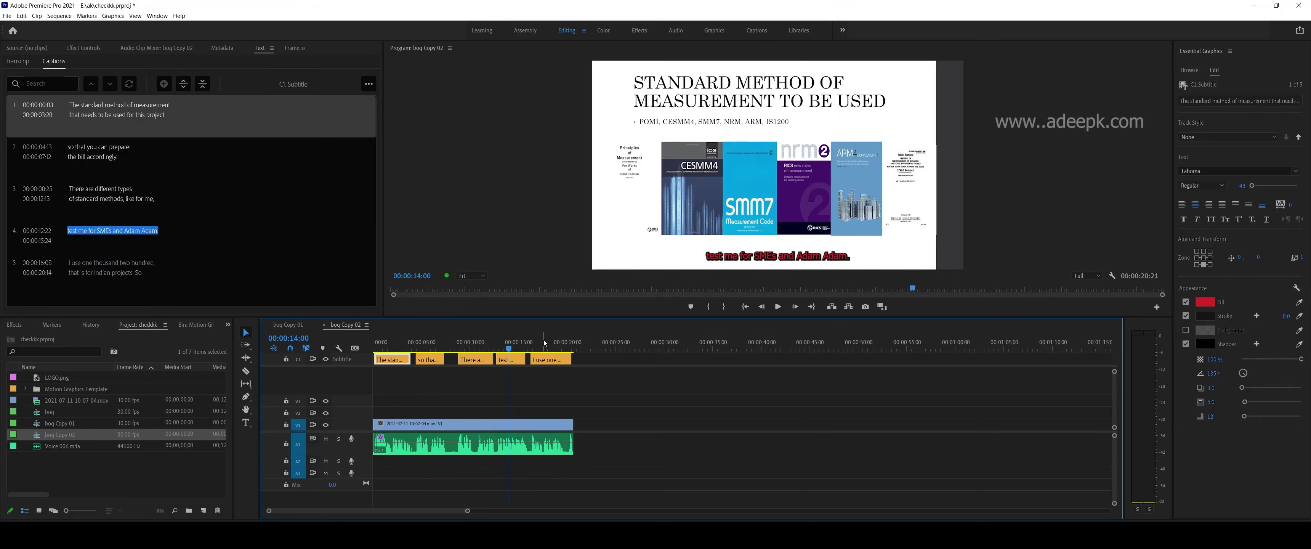